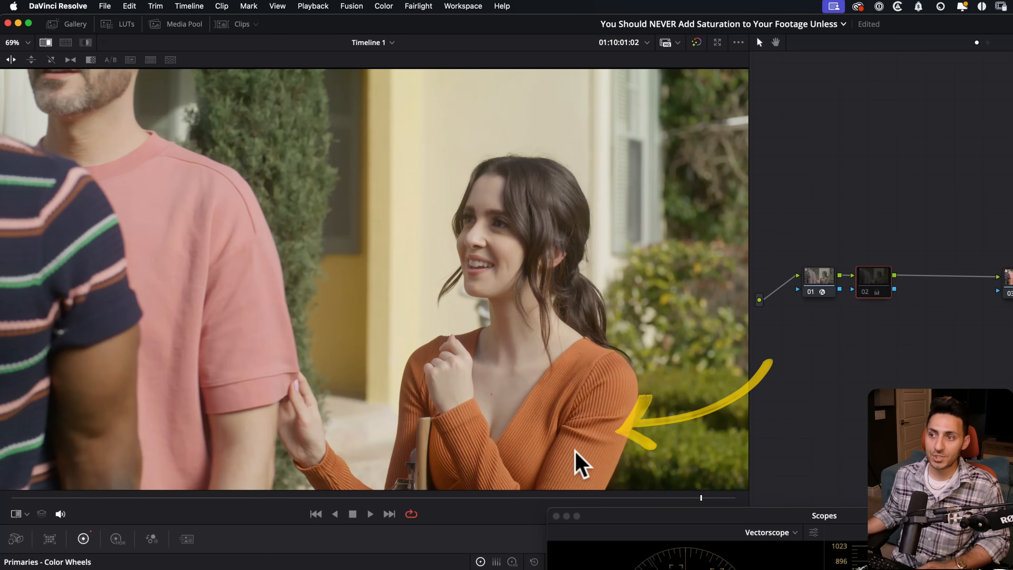
- Compare the shot with node 02's saturation adjustment switched on and off
key(ctrl+d)
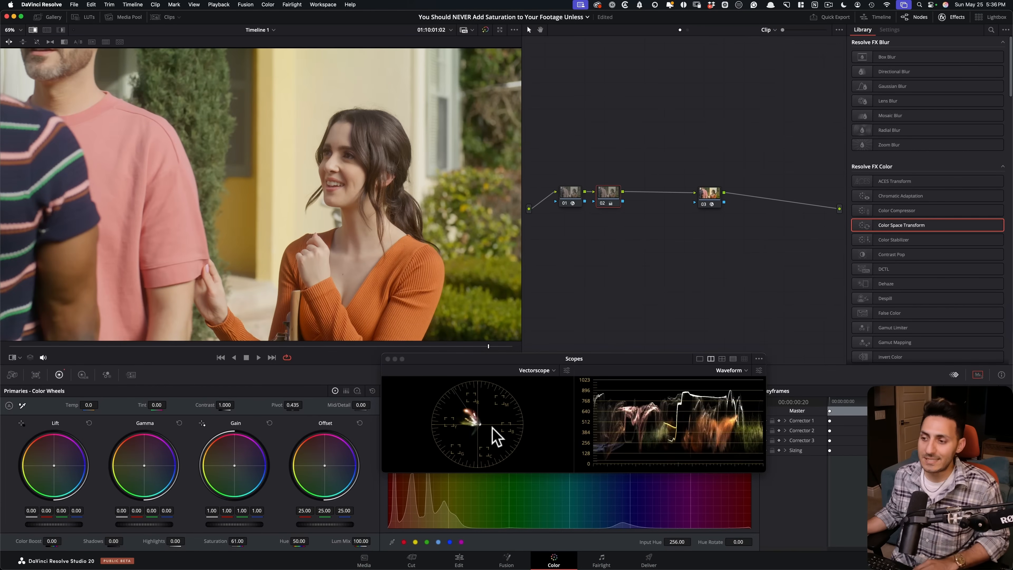
key(ctrl+d)
key(ctrl+d)
key(ctrl+d)
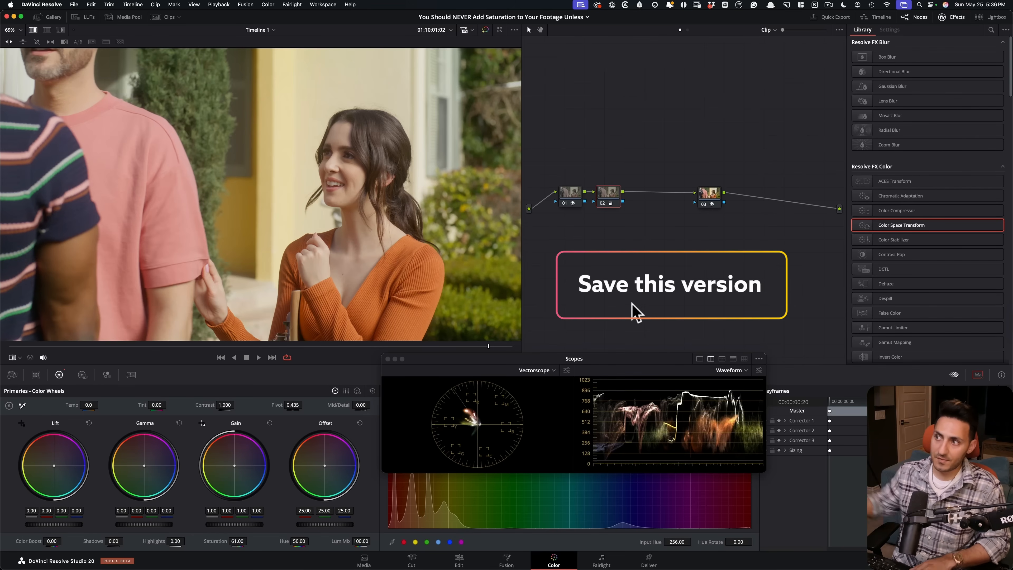
- Reset node 02's grade and add two serial nodes after it, leaving node 02 selected
right_click(608, 199)
click(625, 301)
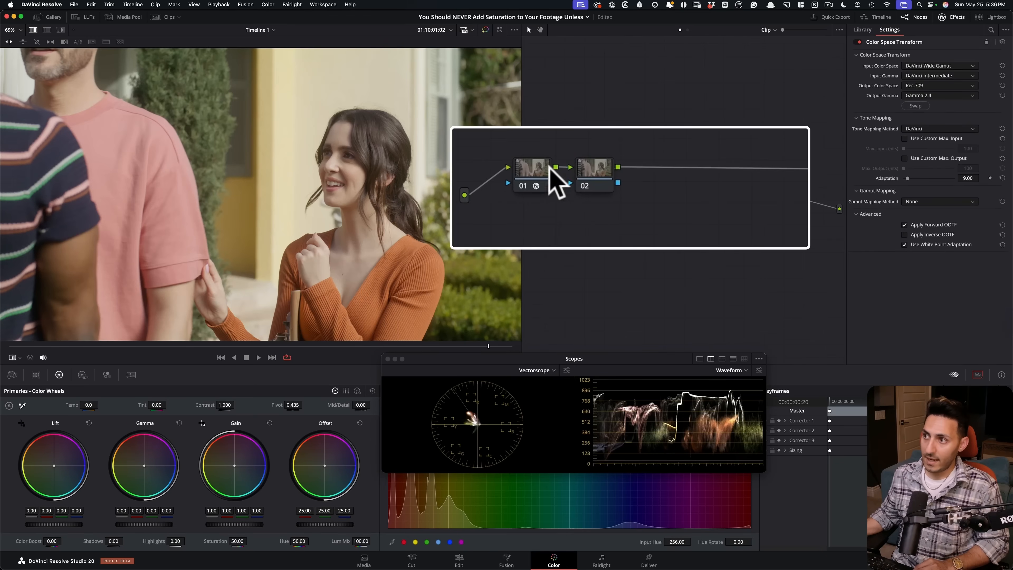
click(605, 195)
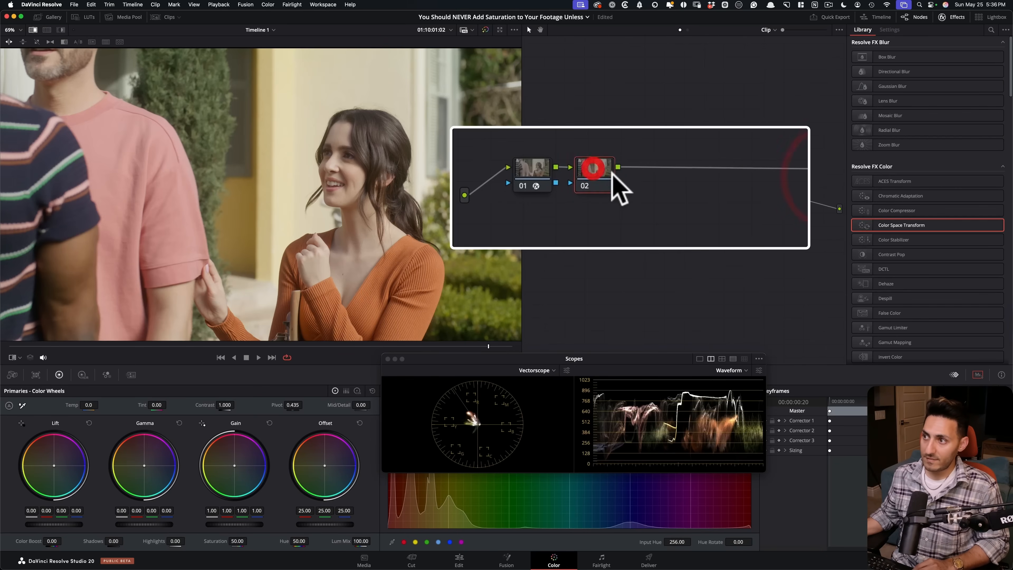
key(alt+s)
key(alt+s)
click(599, 186)
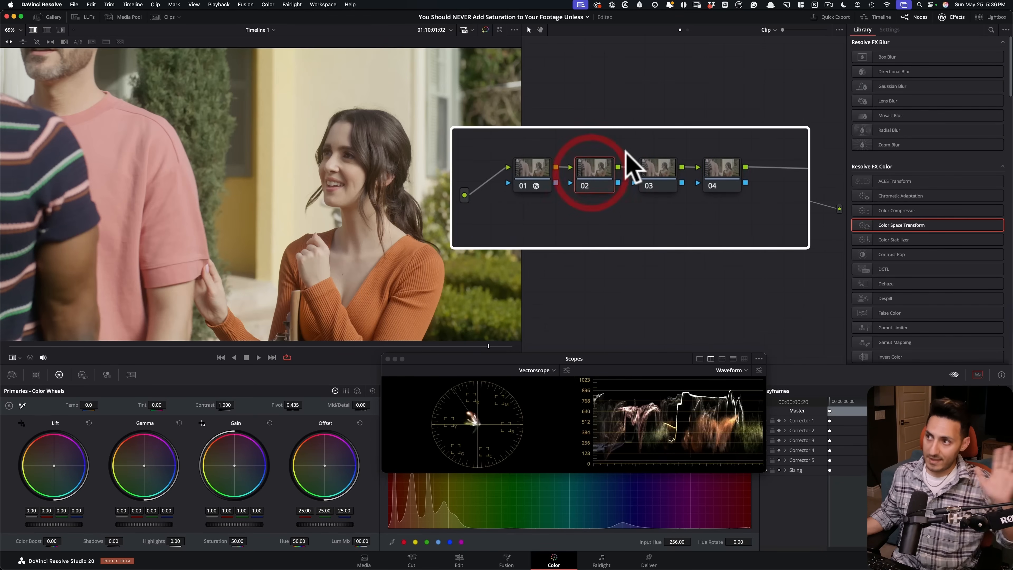
- Set node 02's pivot to 0.335 and its contrast to 1.215
click(617, 237)
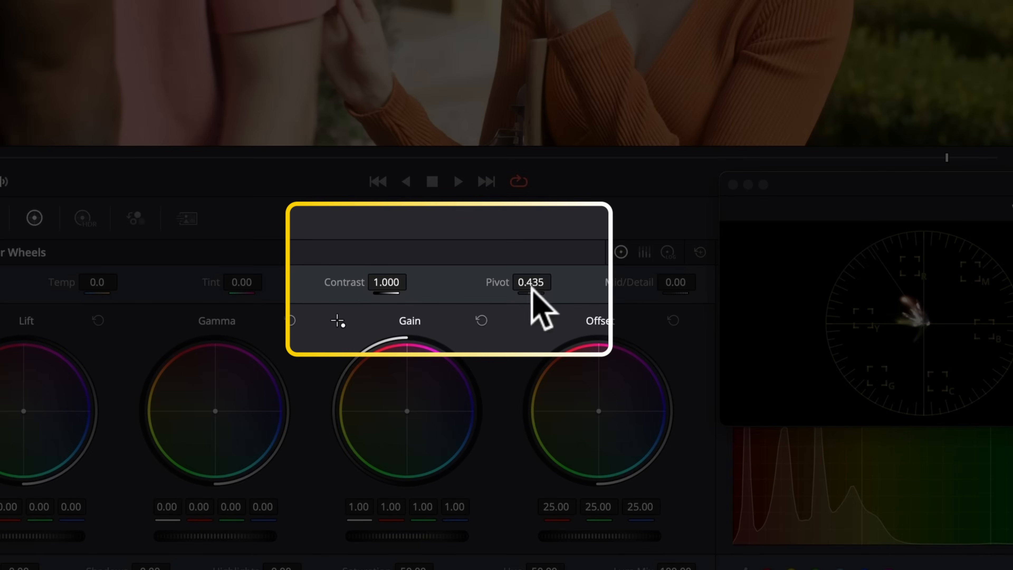
click(534, 291)
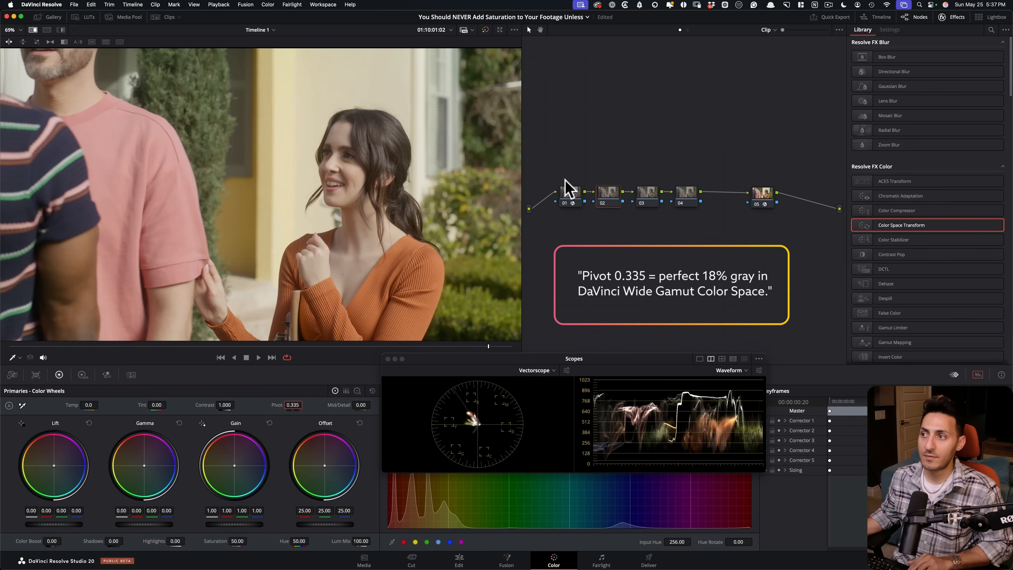
click(570, 194)
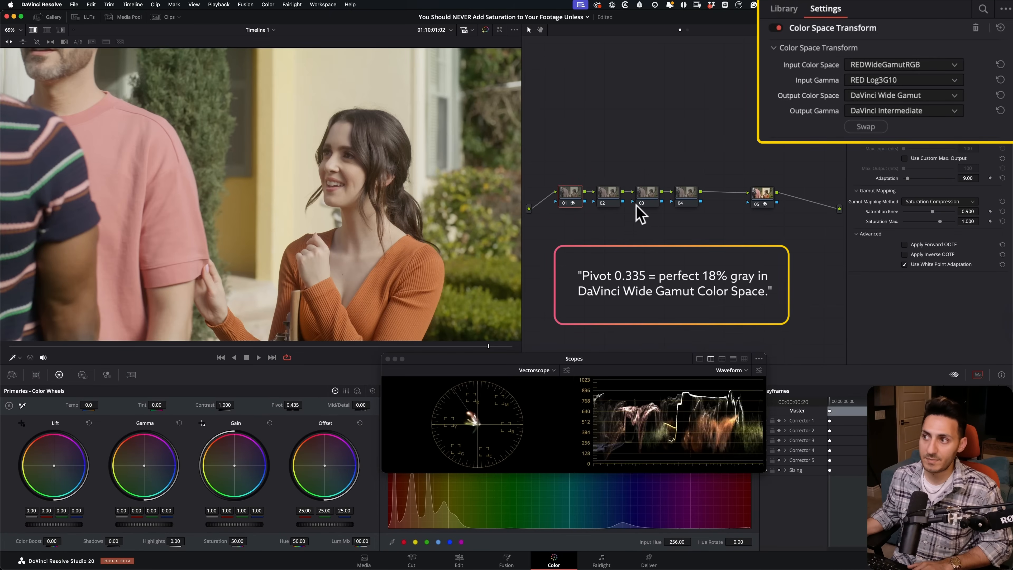
click(607, 196)
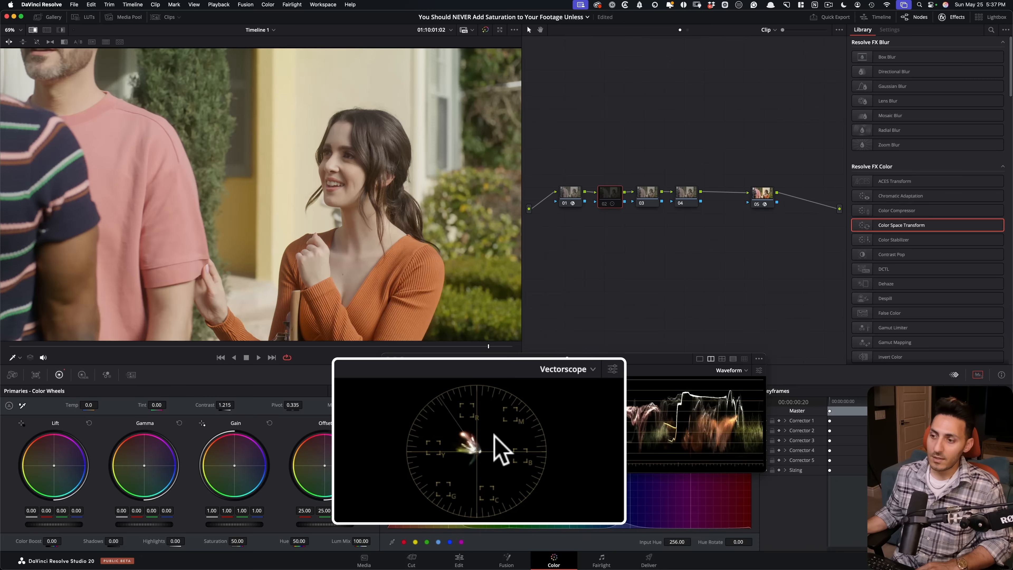
- Compare the shot and its vectorscope trace with node 02's contrast adjustment switched off and on
key(super+d)
key(super+d)
key(super+d)
key(super+d)
key(super+d)
key(super+d)
key(super+d)
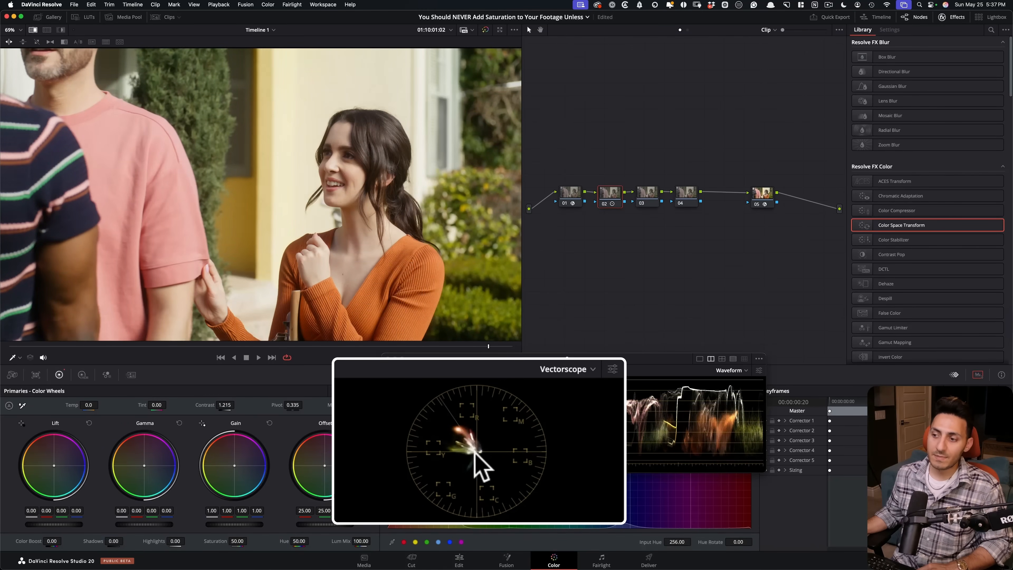
key(super+d)
key(super+d)
key(super+d)
key(super+d)
key(super+d)
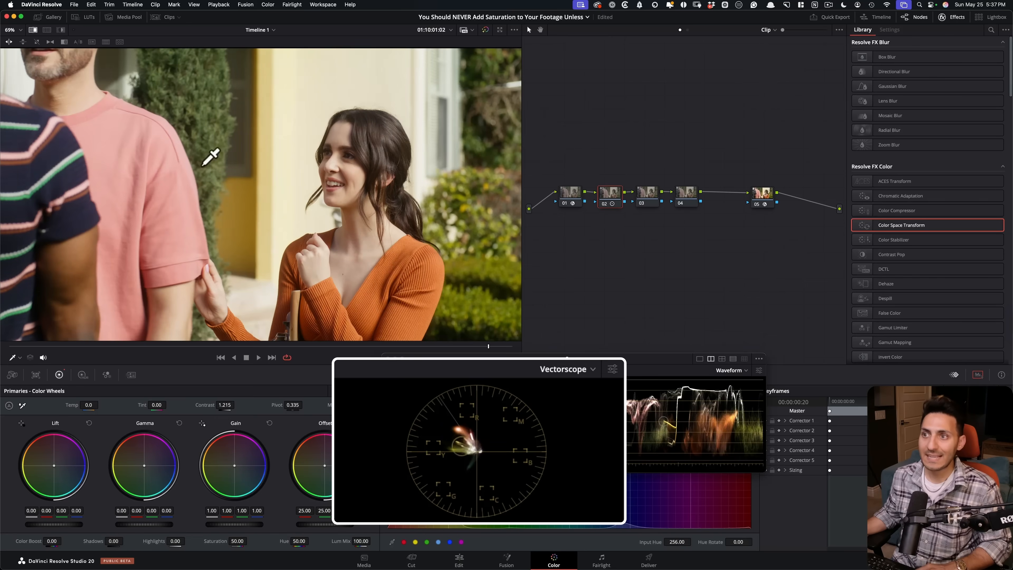
key(super+d)
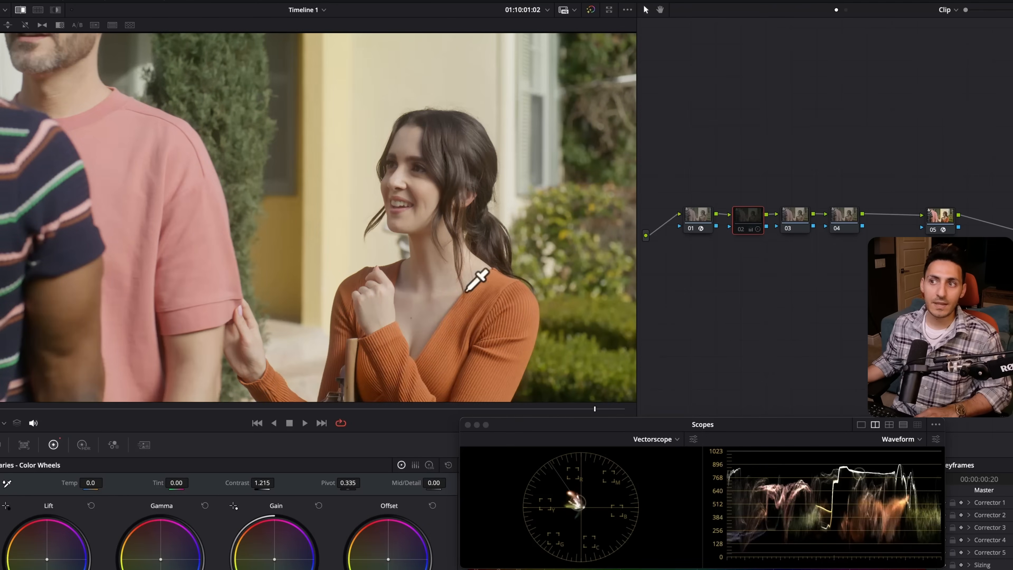
- Bypass the whole grade to view the ungraded log image, restore it, and re-enable node 02
key(shift+d)
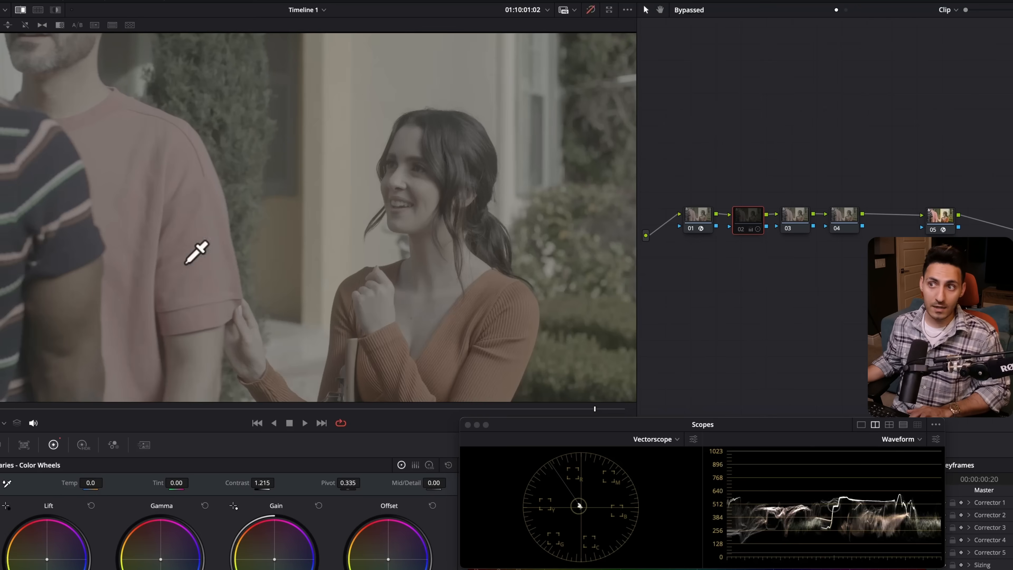
key(shift+d)
key(ctrl+d)
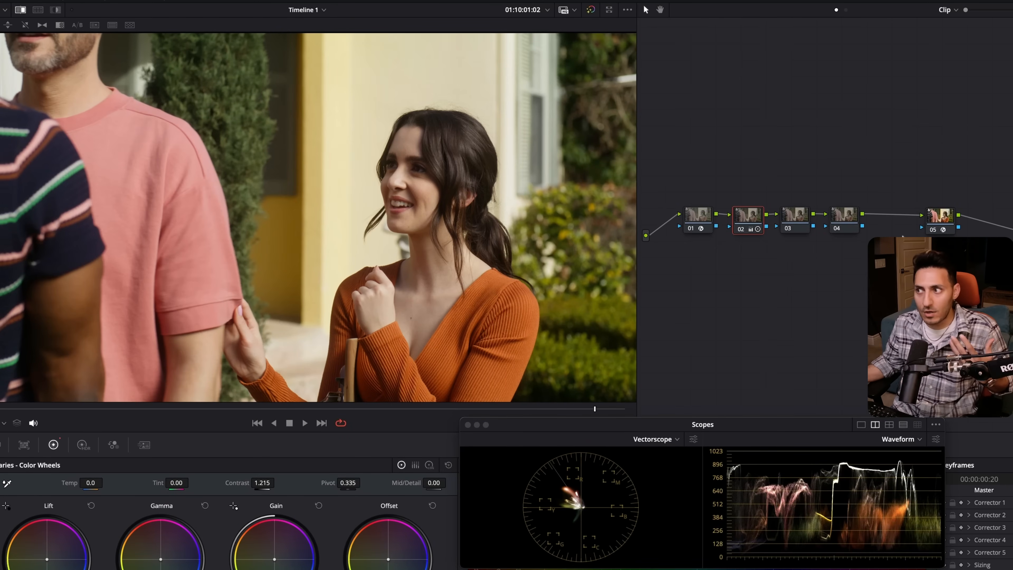
- Set the gamma of node 03 to Linear
click(803, 143)
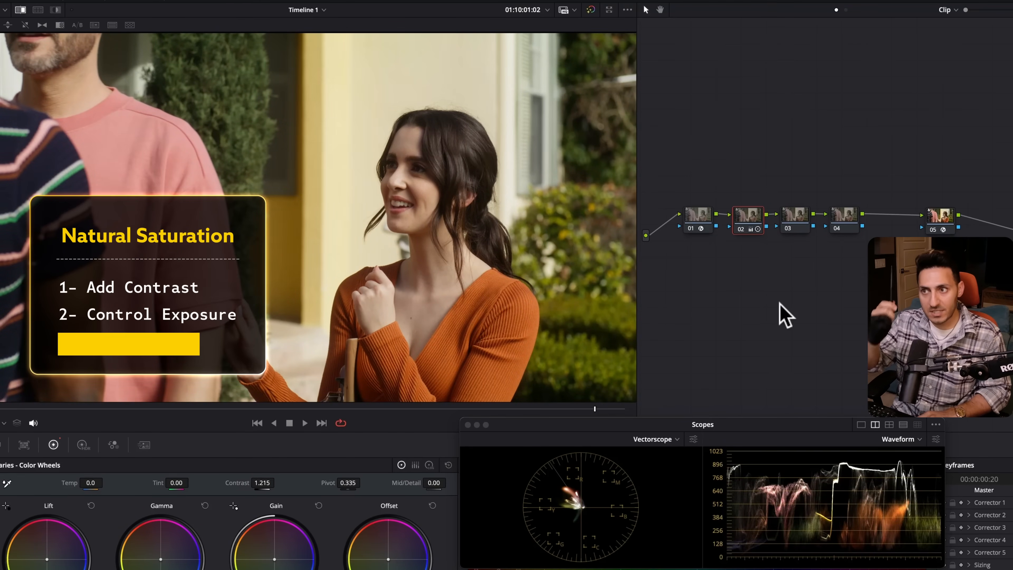
click(722, 163)
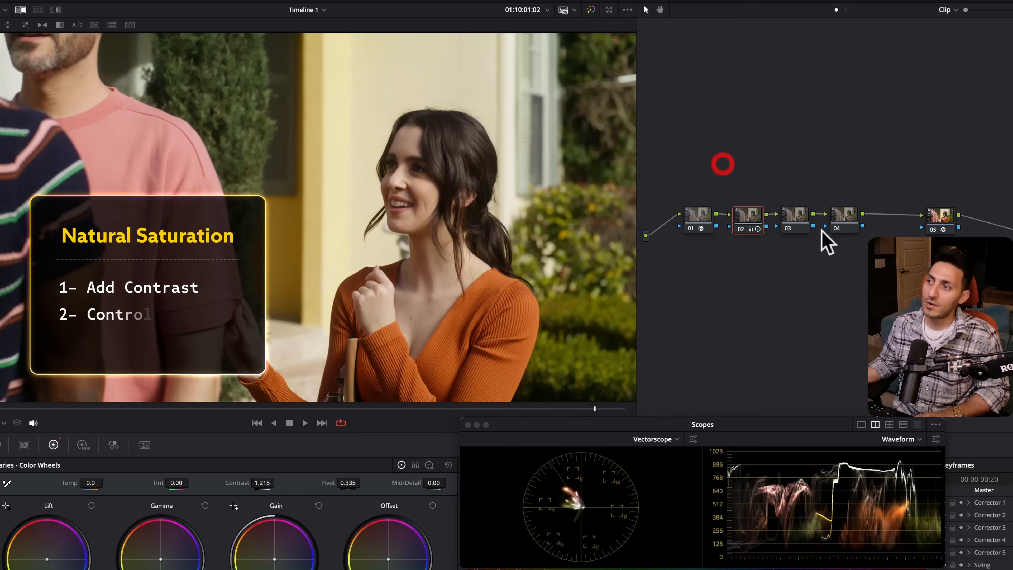
click(792, 218)
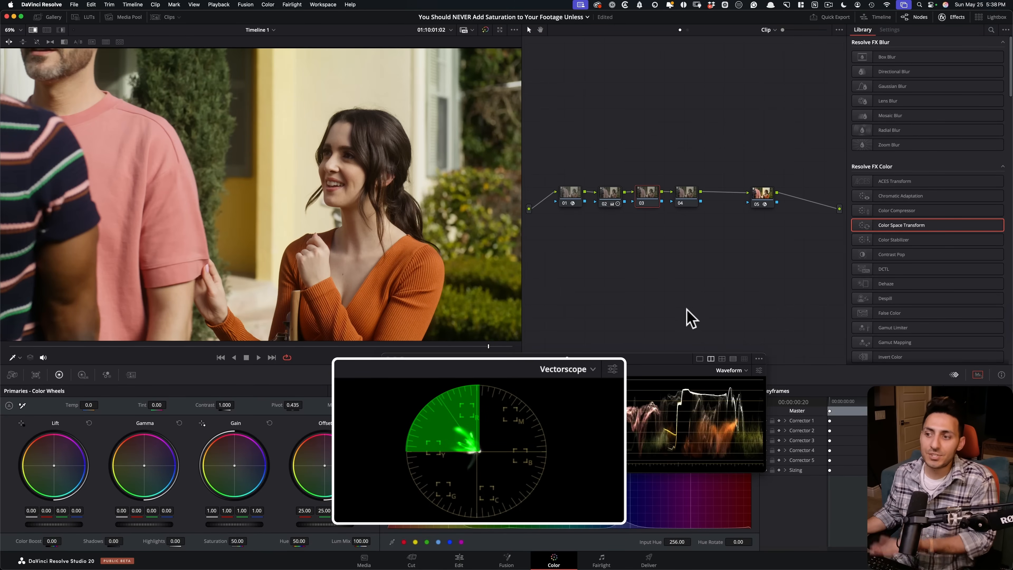
right_click(647, 193)
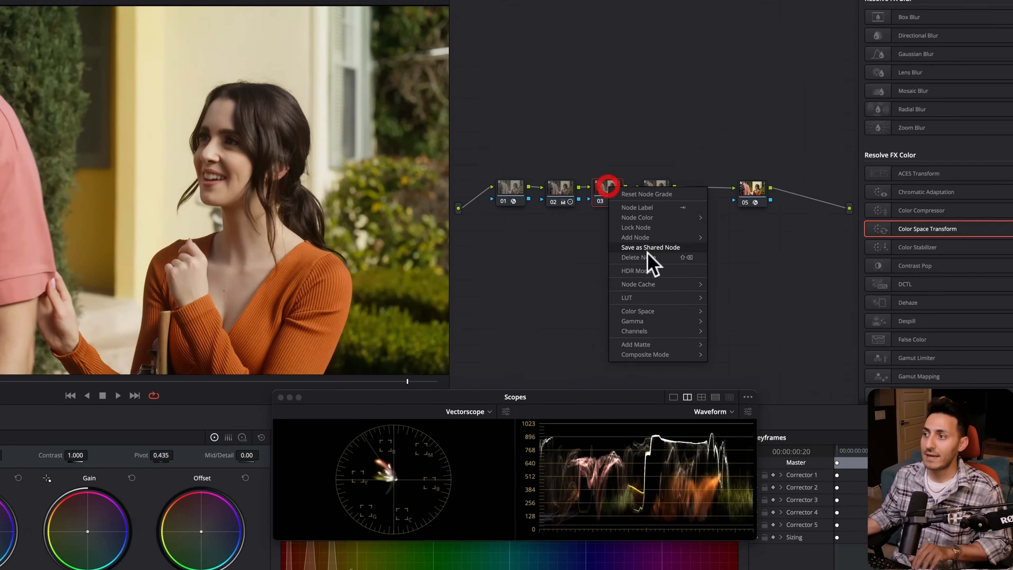
mouse_move(692, 299)
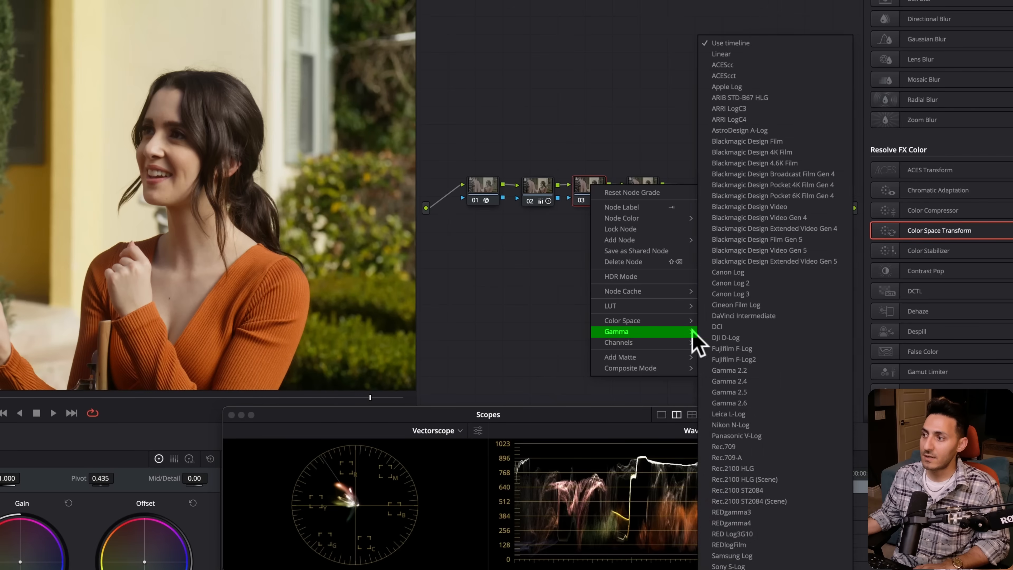
click(794, 54)
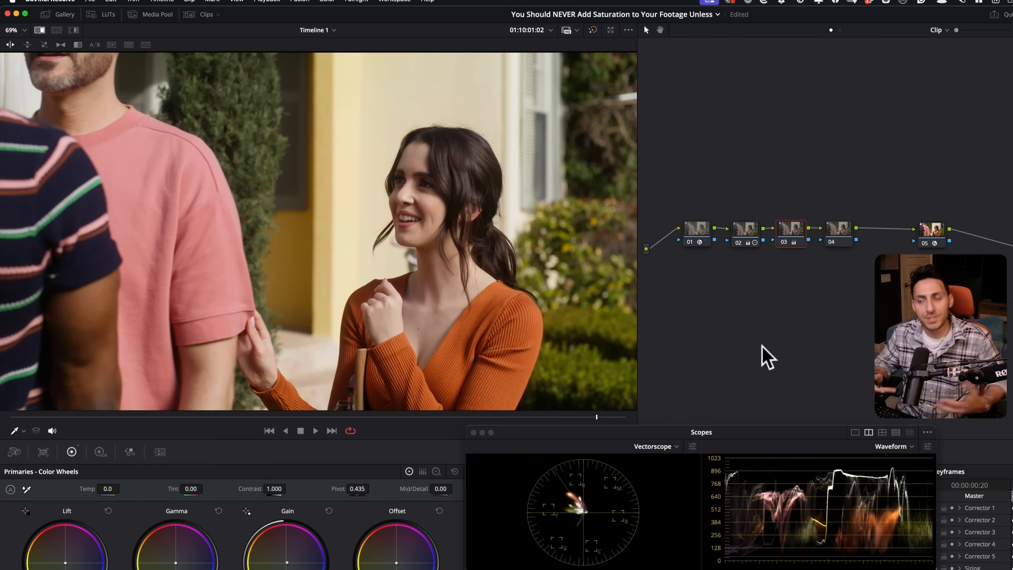
- Compare the shot, vectorscope and waveform with node 03's balance adjustment switched off and on
key(super+d)
key(super+d)
mouse_move(524, 308)
mouse_down()
mouse_move(516, 331)
mouse_move(473, 279)
mouse_up()
key(super+d)
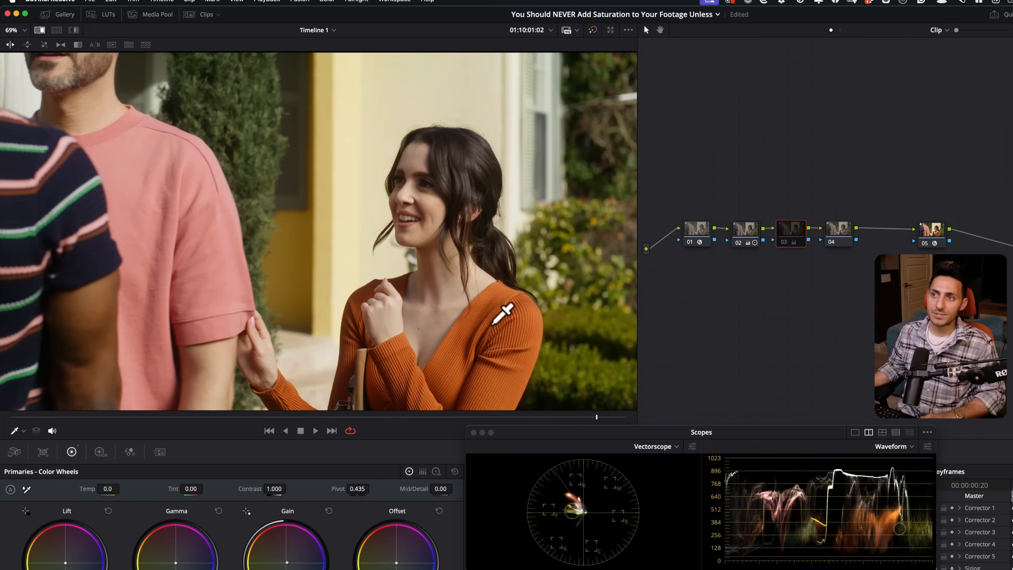
key(super+d)
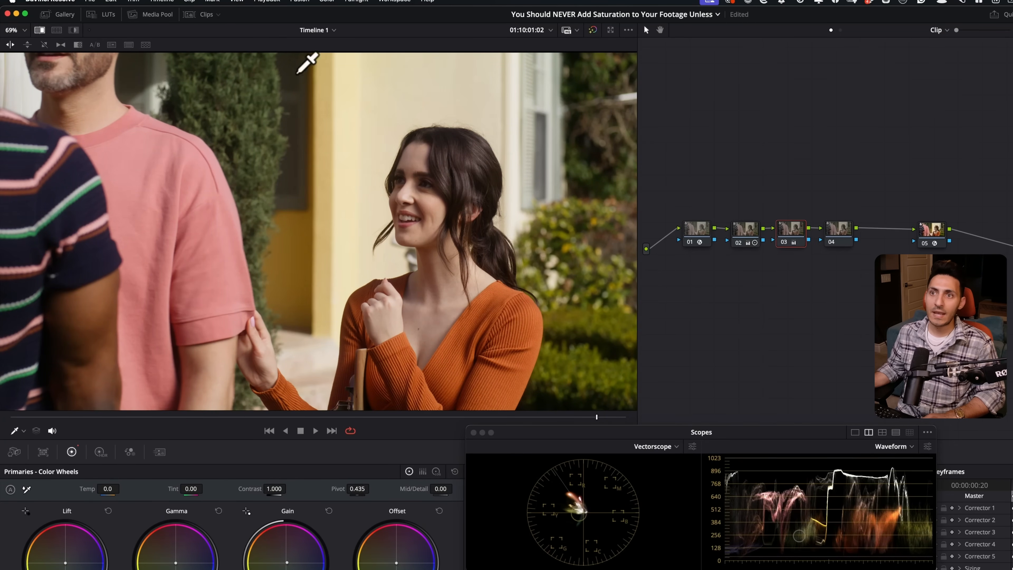
key(super+d)
key(super+d)
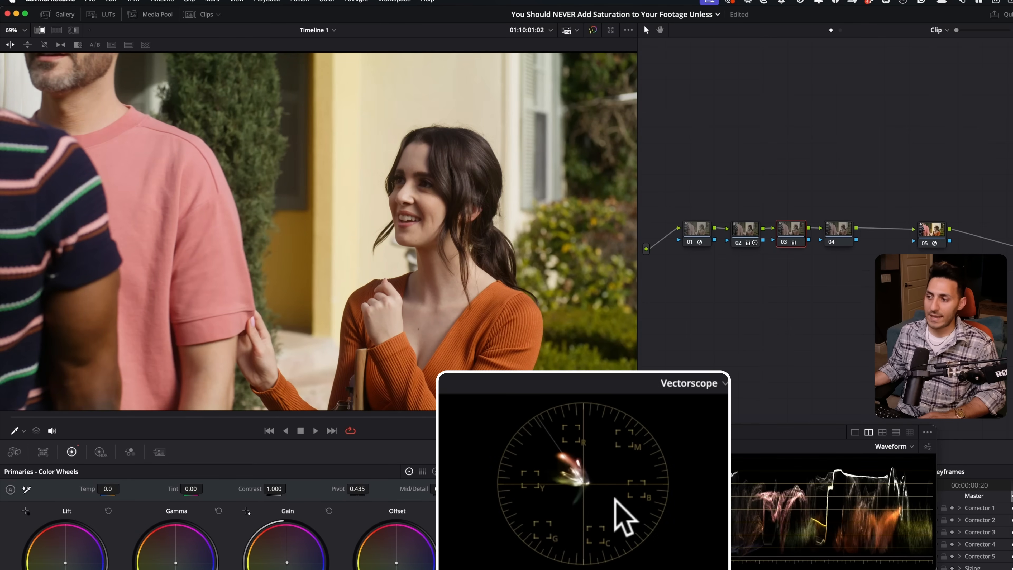
key(super+d)
key(super+d)
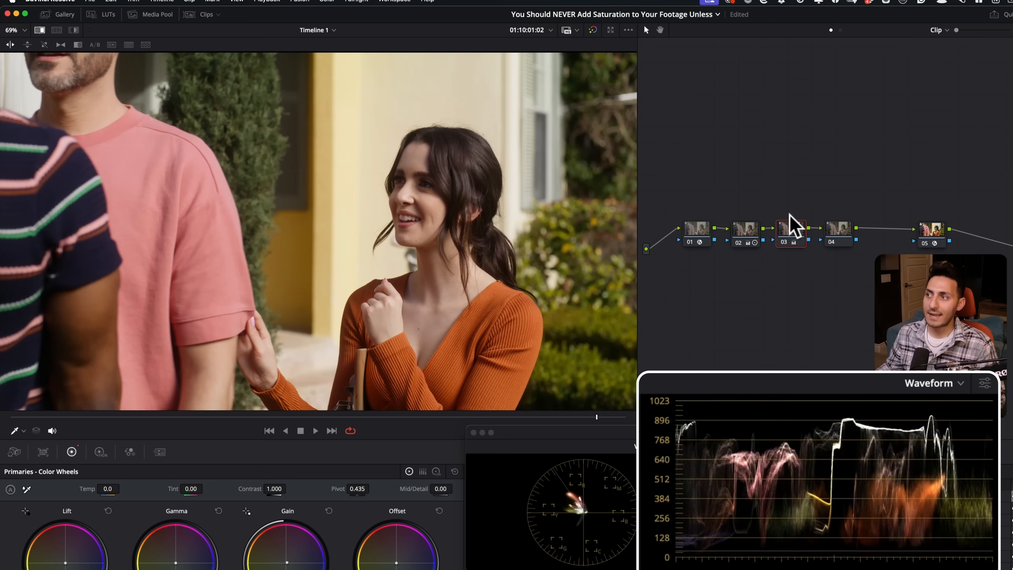
- Select nodes 02 and 03 together and compare the shot with both switched off and on
click(815, 266)
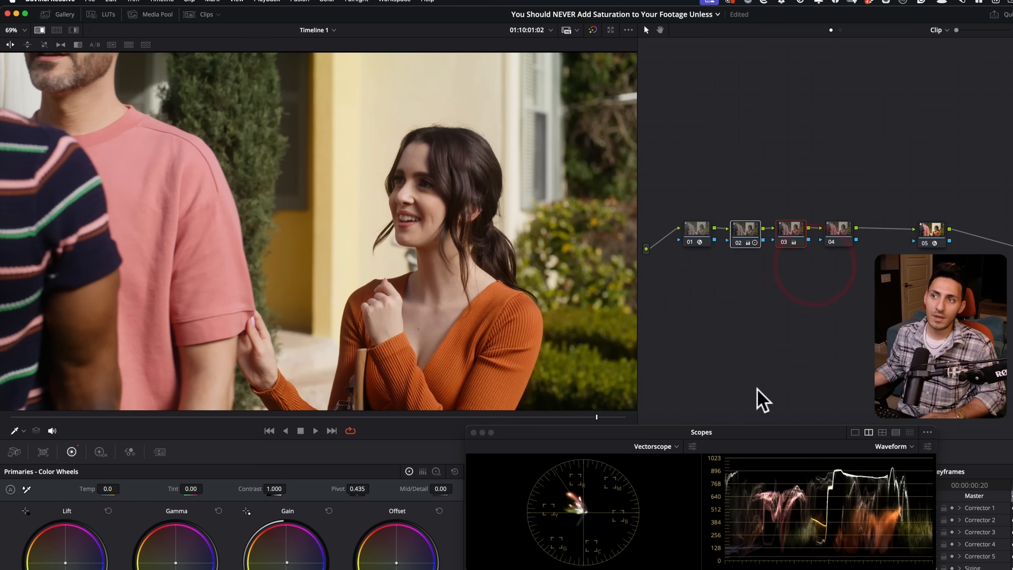
key(super+d)
key(super+d)
key(super+d)
key(super+d)
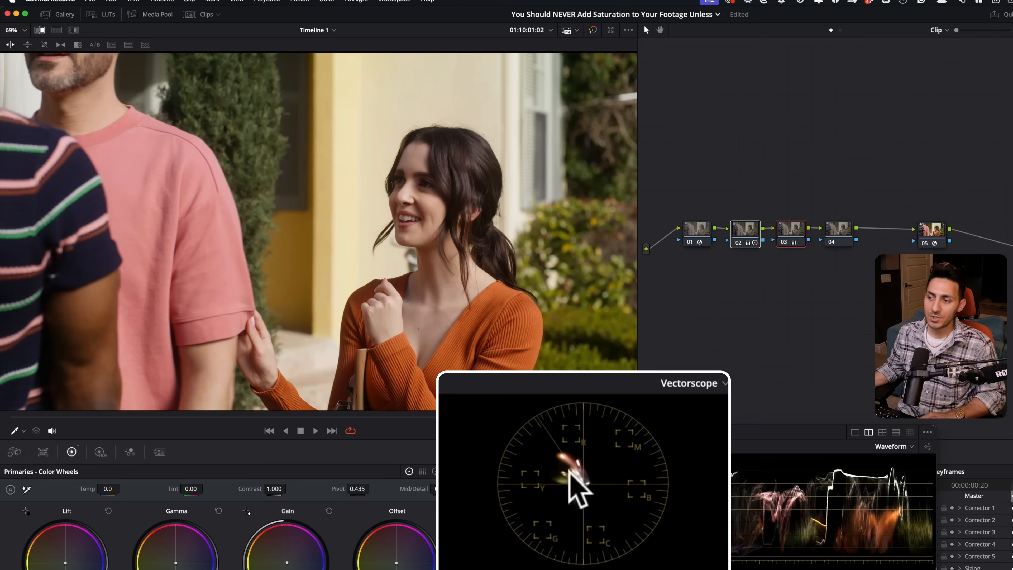
key(super+d)
key(super+d)
key(super+d)
key(super+d)
key(super+d)
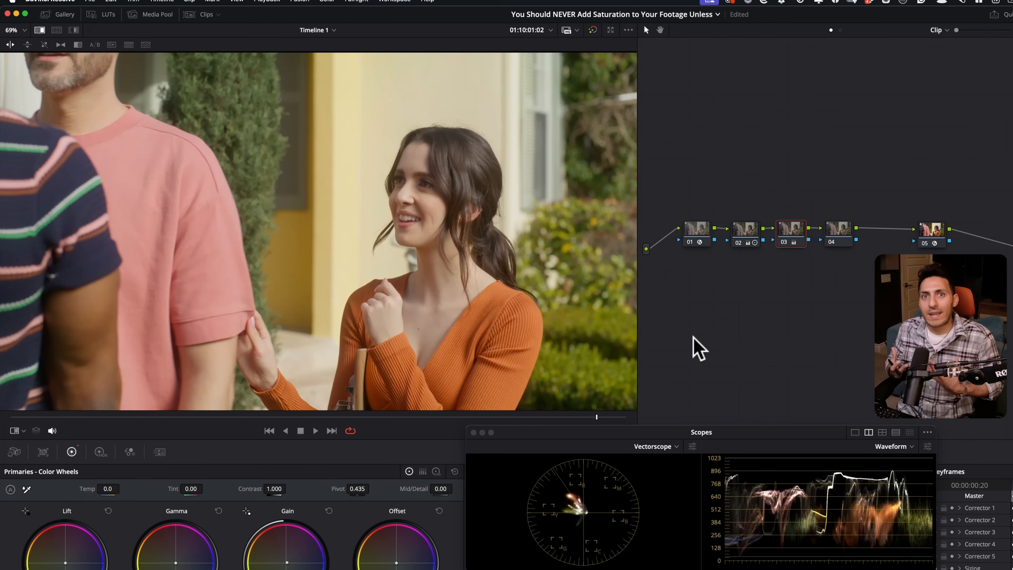
- Compare the current grade with the saved saturation-only version by toggling the image wipe
key(super+w)
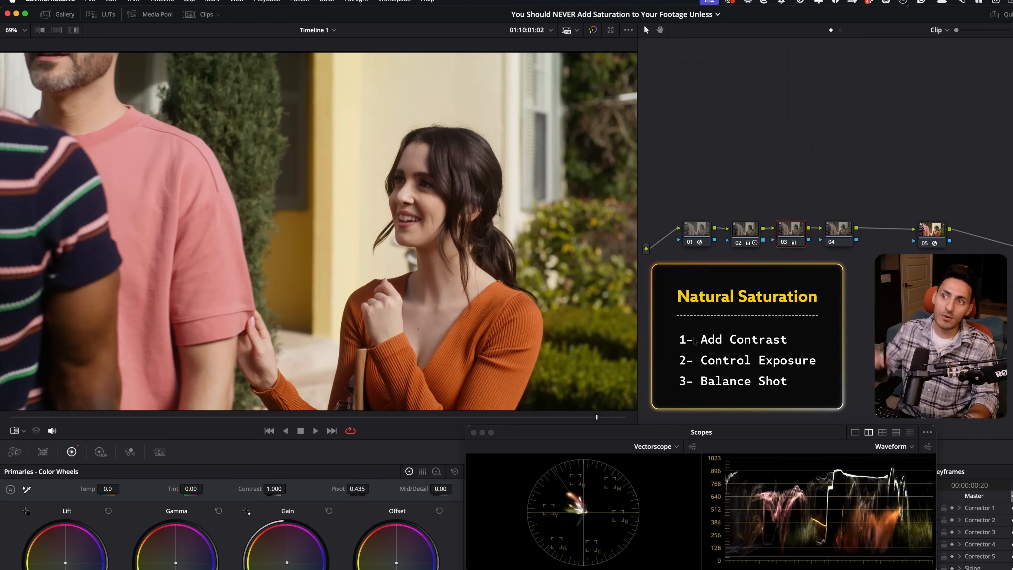
key(super+w)
key(super+w)
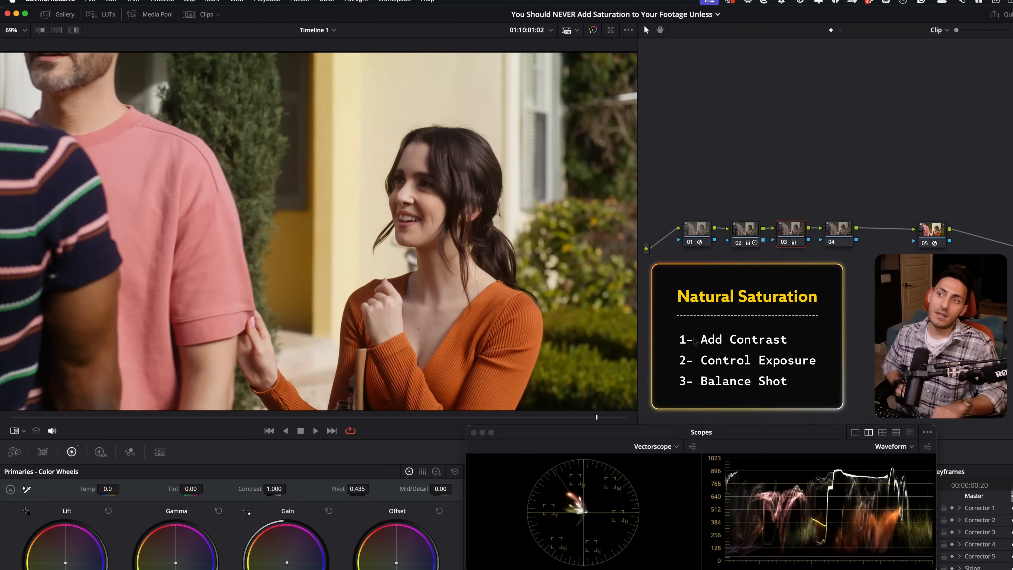
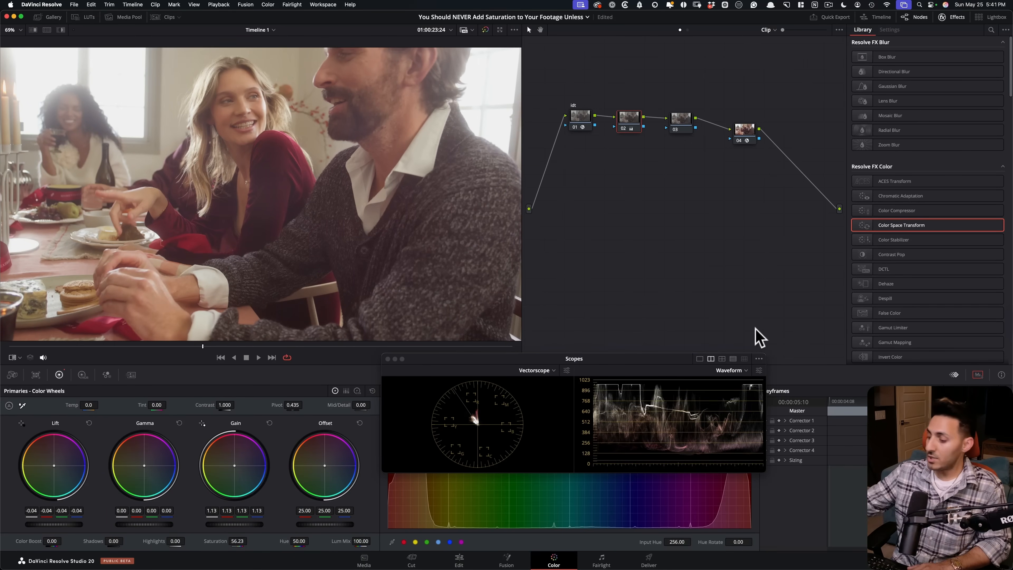
- Save the project and reset the grade on node 02 of the dinner-table shot
key(super+s)
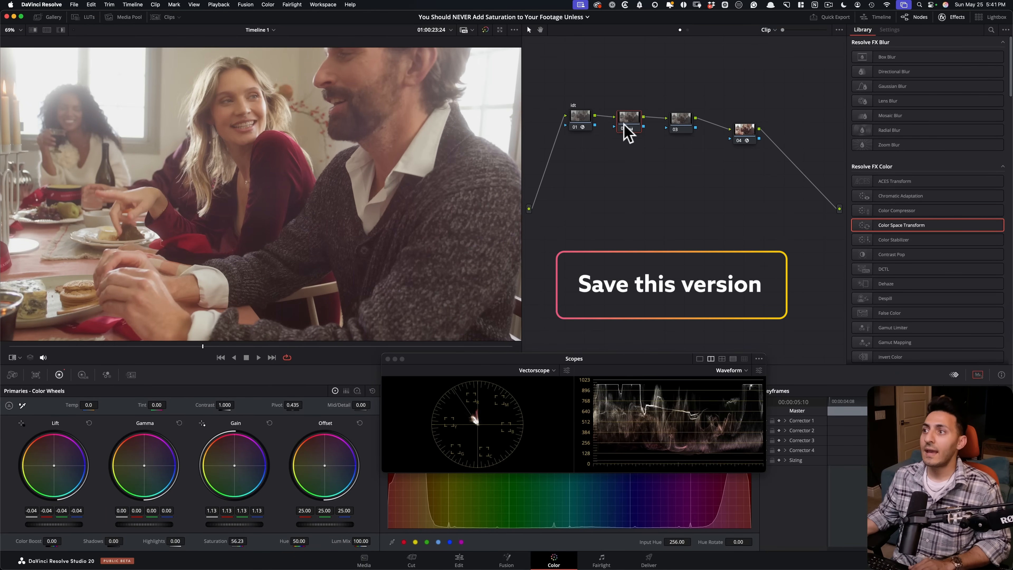
right_click(626, 132)
click(677, 136)
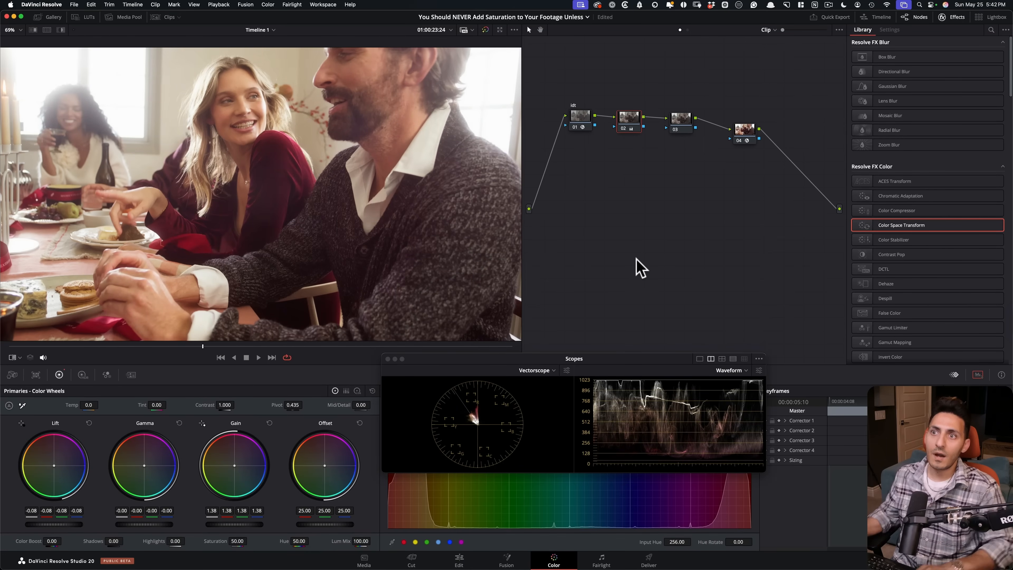
- Set node 03's gamma to Linear and toggle the image wipe to compare the grade with the saved version
right_click(684, 120)
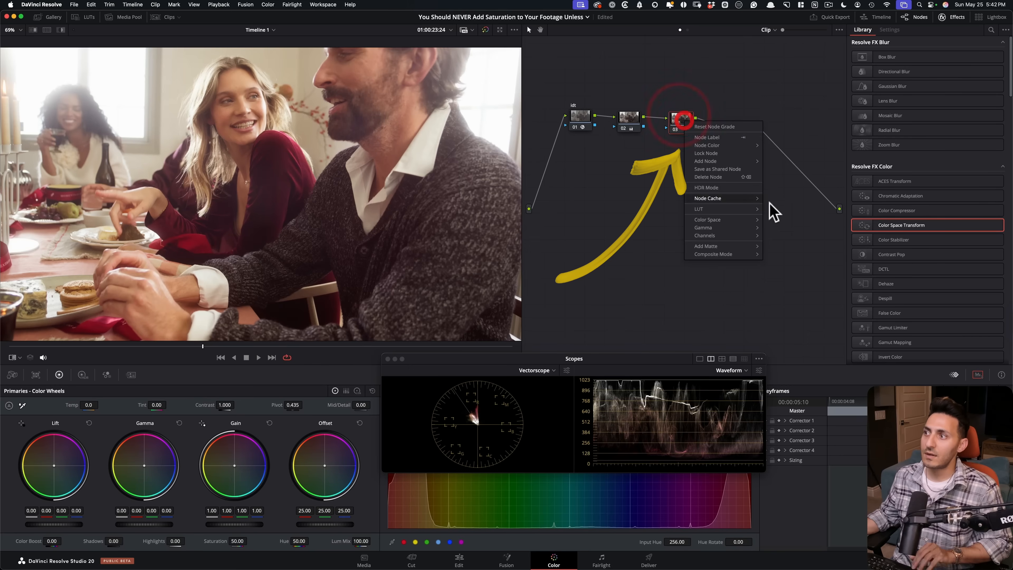
mouse_move(746, 231)
click(803, 99)
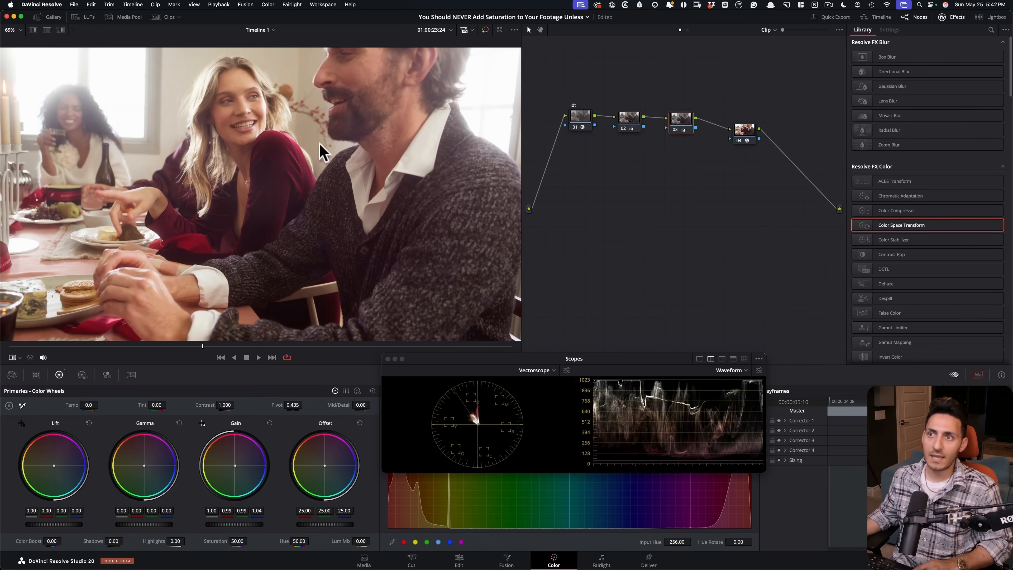
key(super+w)
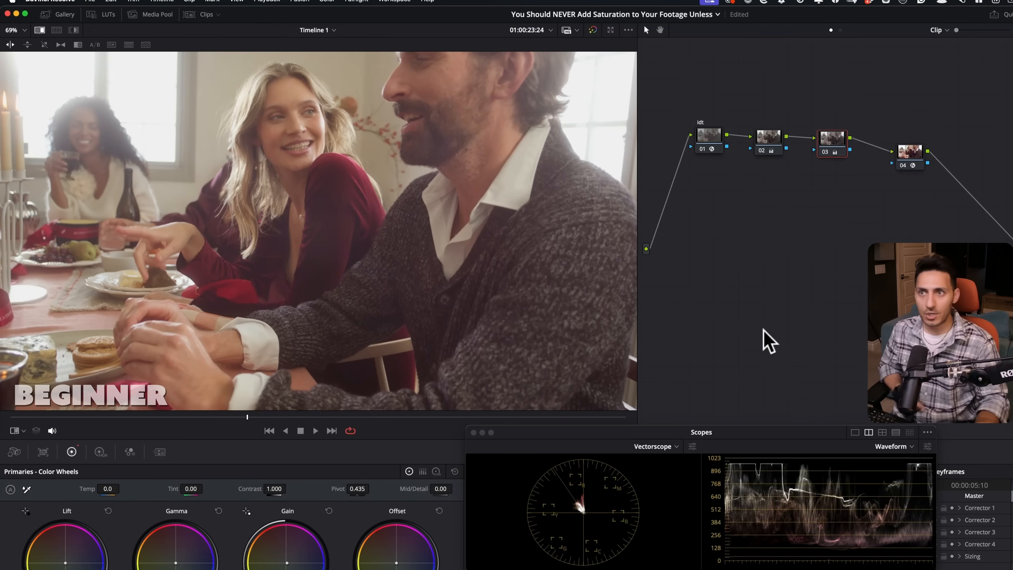
- Compare the dinner-table grade with the saved version and the ungraded shot by toggling the image wipe and grade bypass
key(super+w)
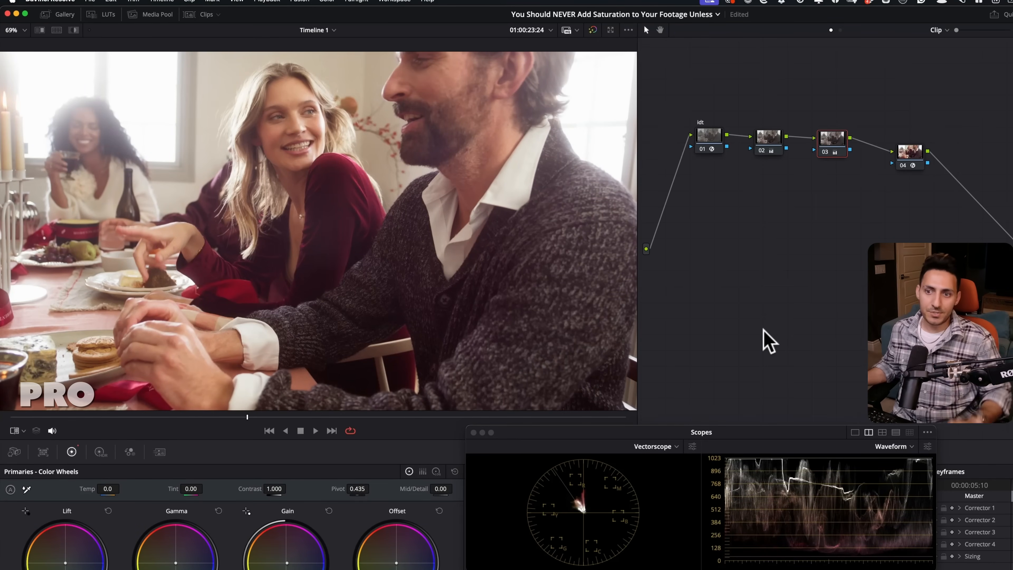
key(shift+d)
key(shift+d)
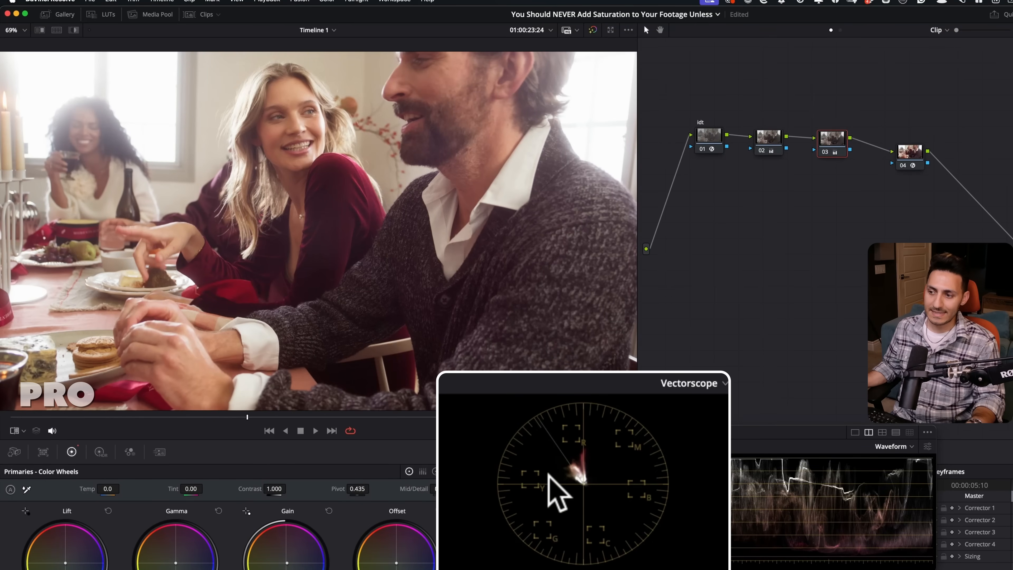
key(super+w)
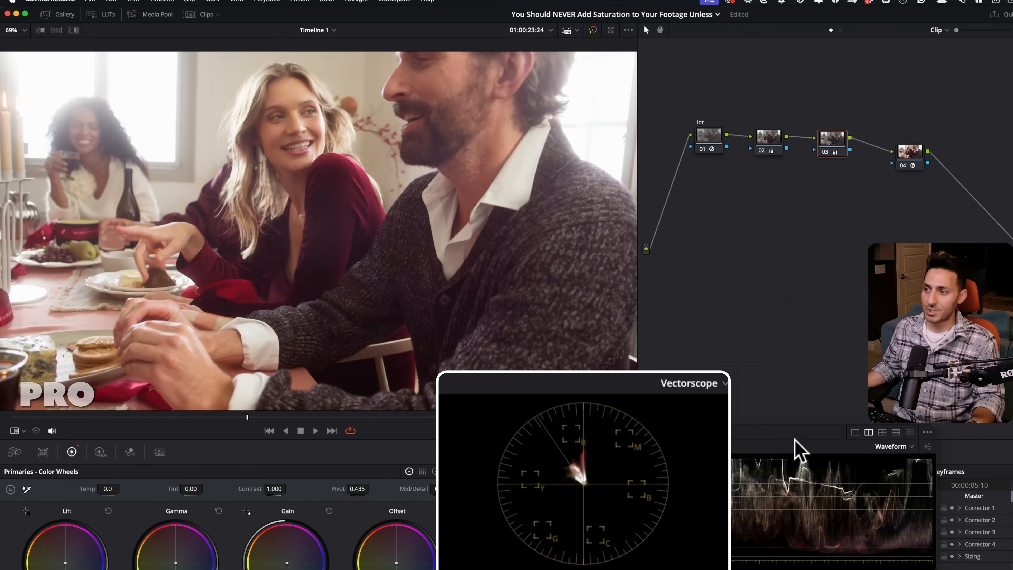
- Switch the Scopes window to a four-scope layout, move it up into full view, and replace the second vectorscope with Parade
click(883, 432)
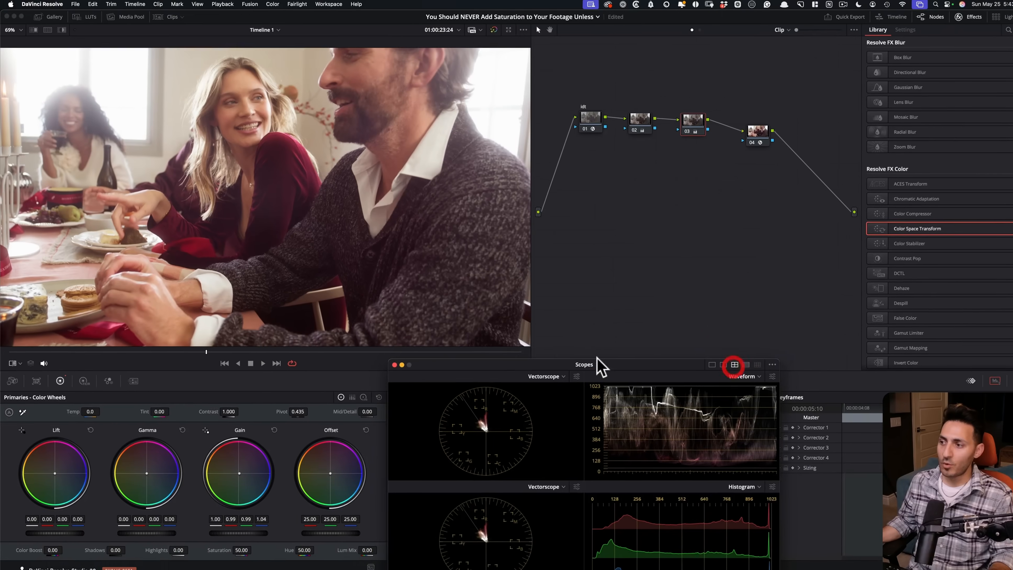
drag(601, 367, 590, 281)
click(543, 402)
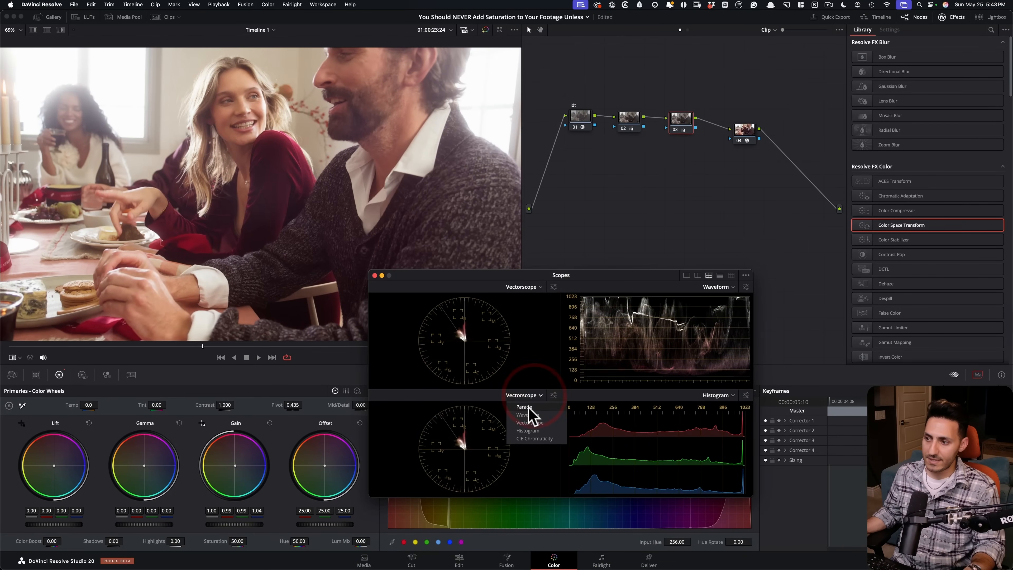
click(523, 406)
click(717, 395)
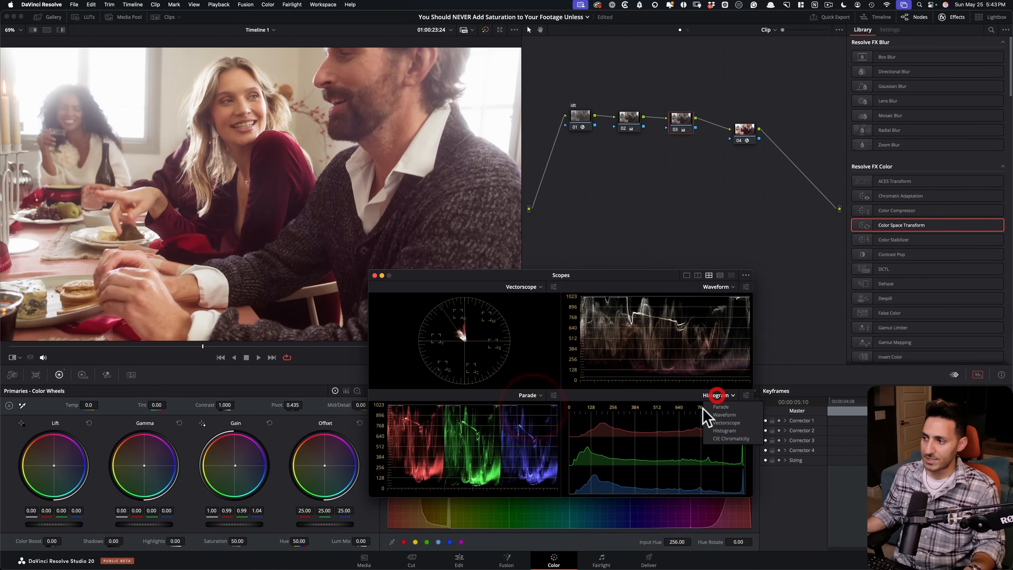
click(638, 393)
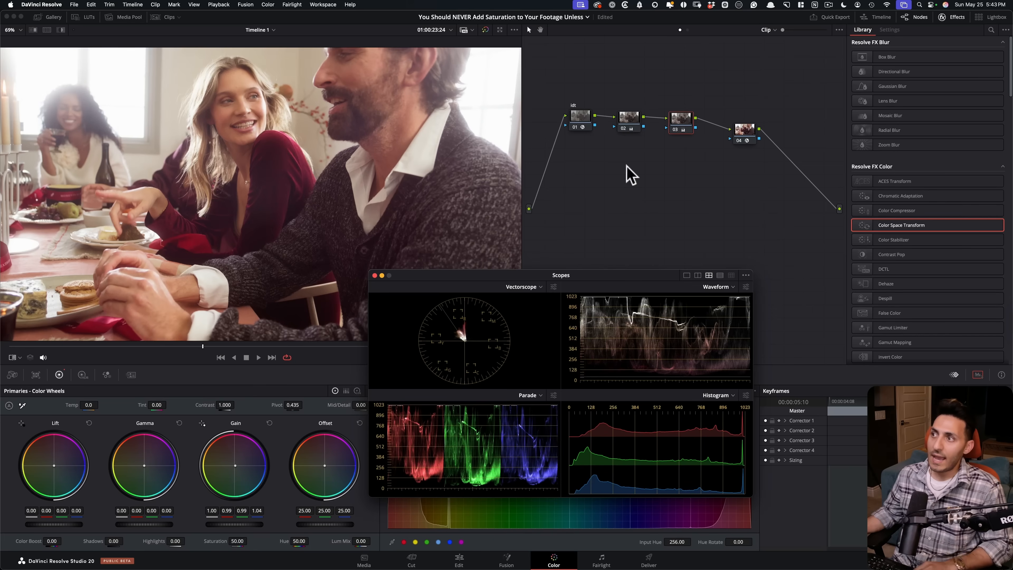
- Select node 02 and switch it off and on repeatedly to compare its effect in the scopes
click(694, 144)
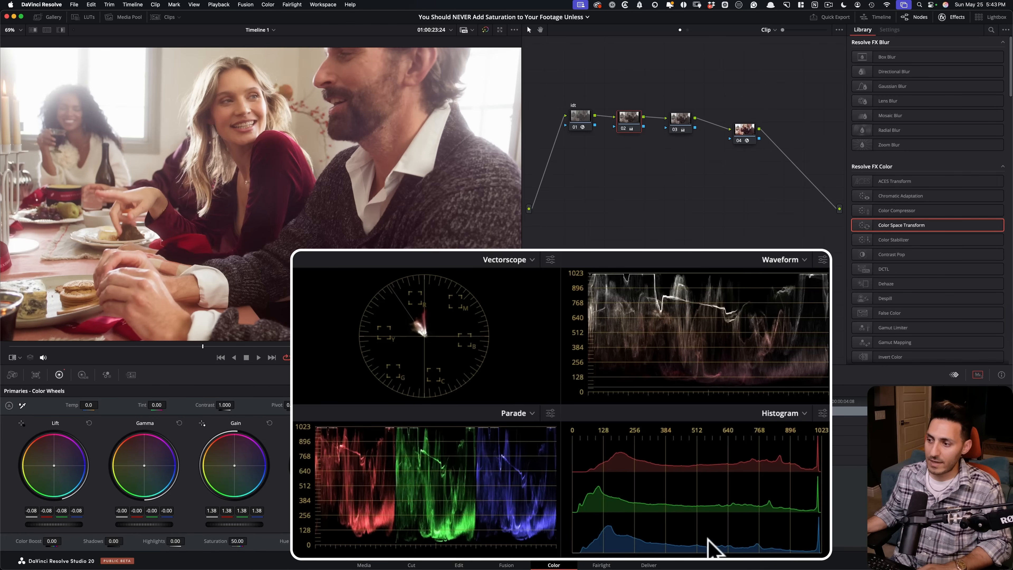
key(ctrl+d)
key(ctrl+d)
key(ctrl+d)
key(ctrl+d)
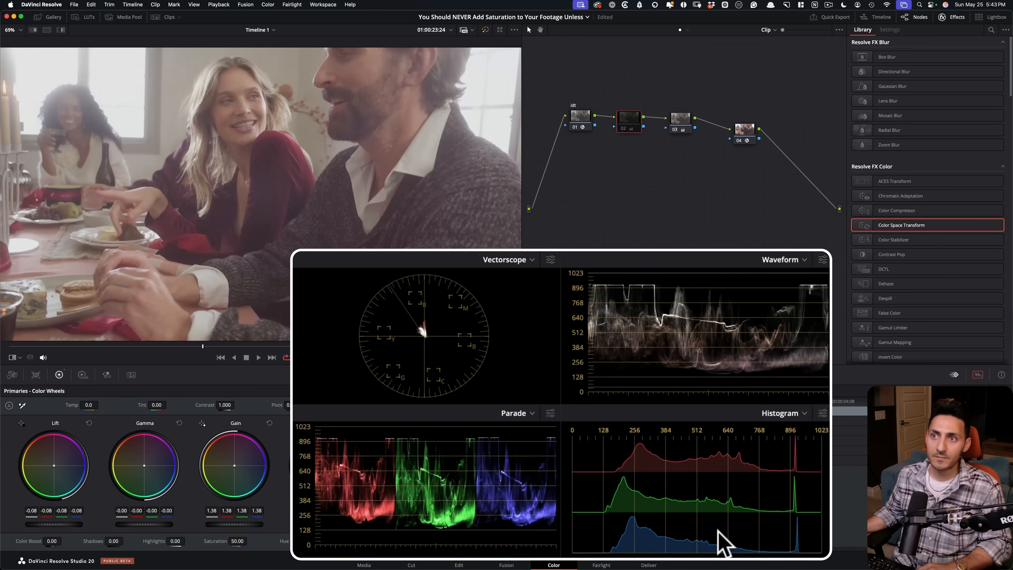
- Toggle the image wipe to compare the saved version with the current grade in the viewer and all four scopes
key(super+w)
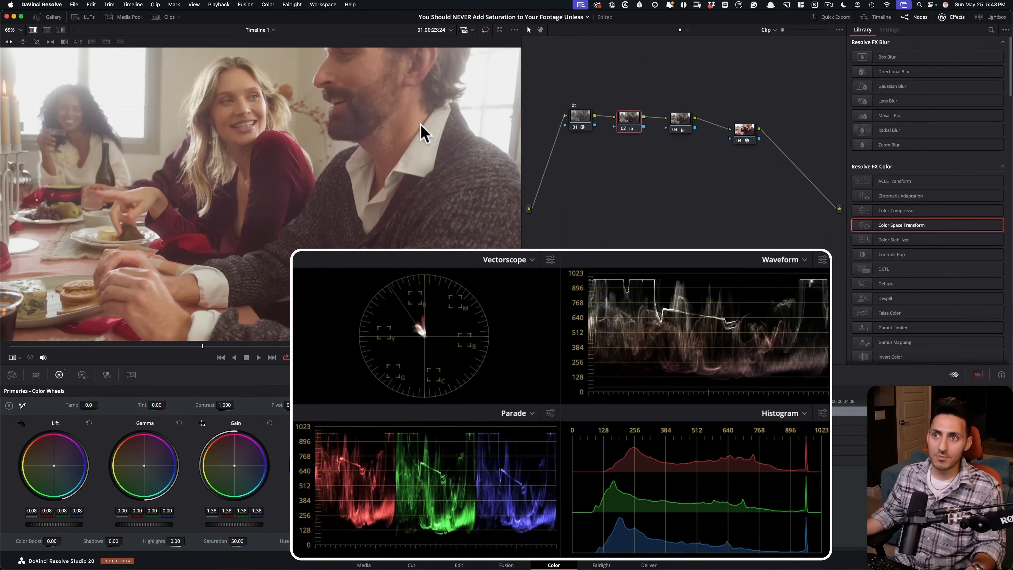
key(super+w)
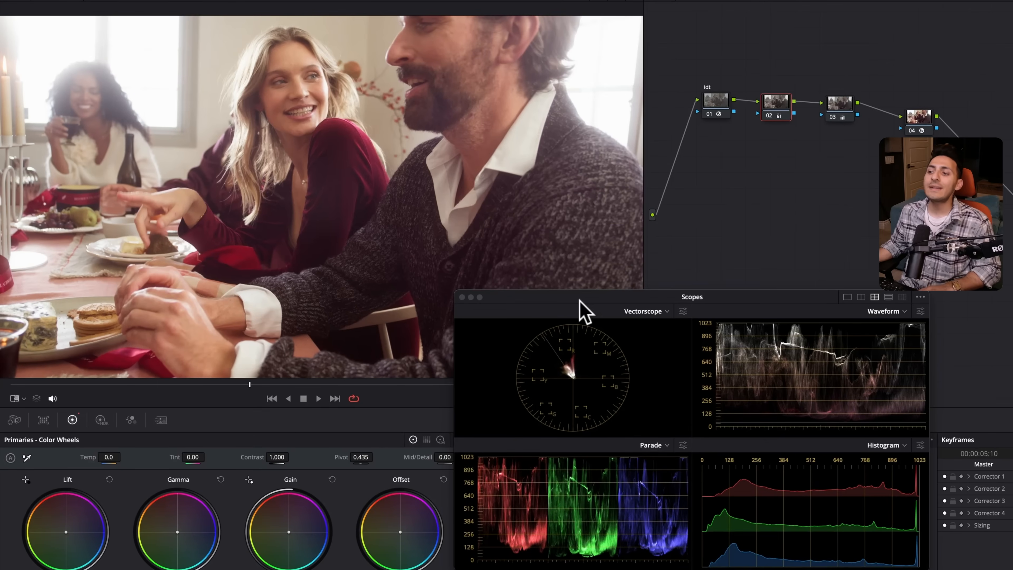
key(super+w)
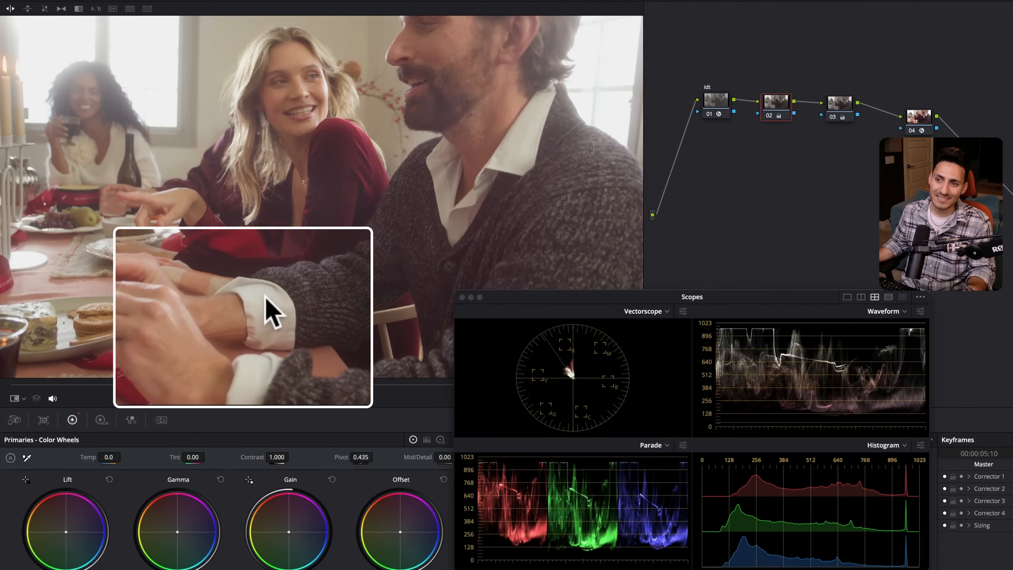
key(super+w)
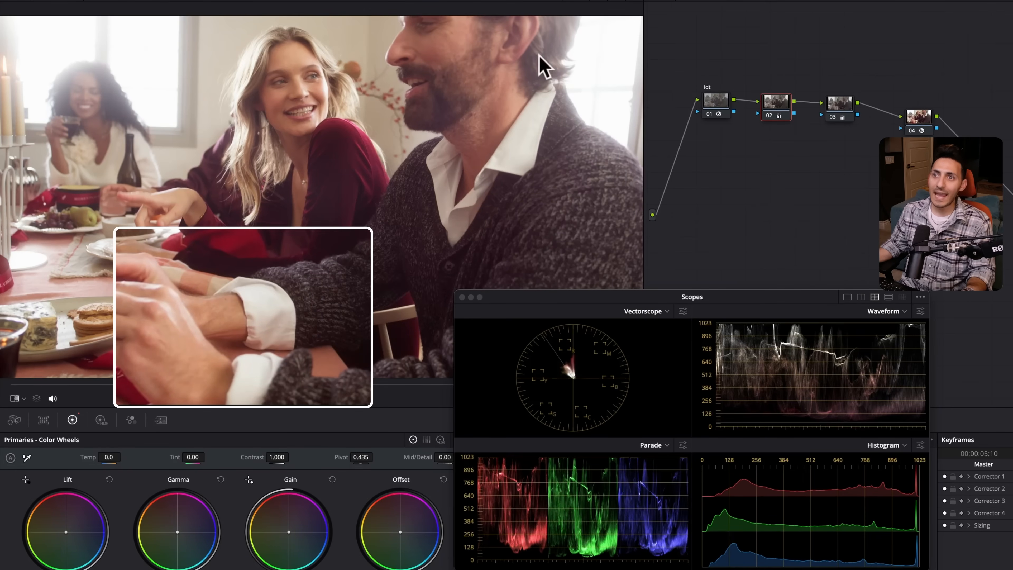
- Move the Scopes window clear of the viewer and switch to the shot of the couple beside the red teddy bear
drag(593, 296, 746, 340)
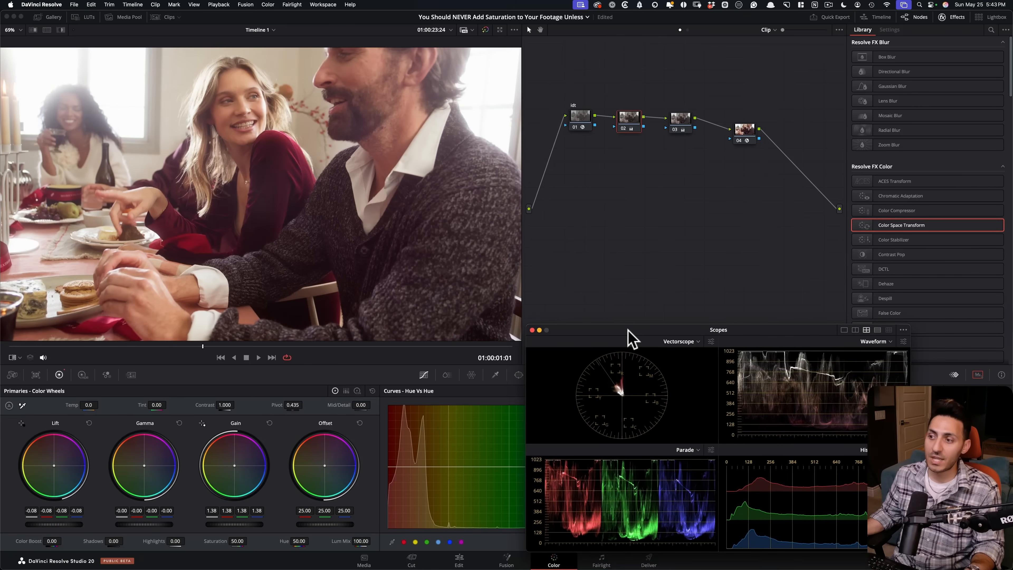
click(628, 331)
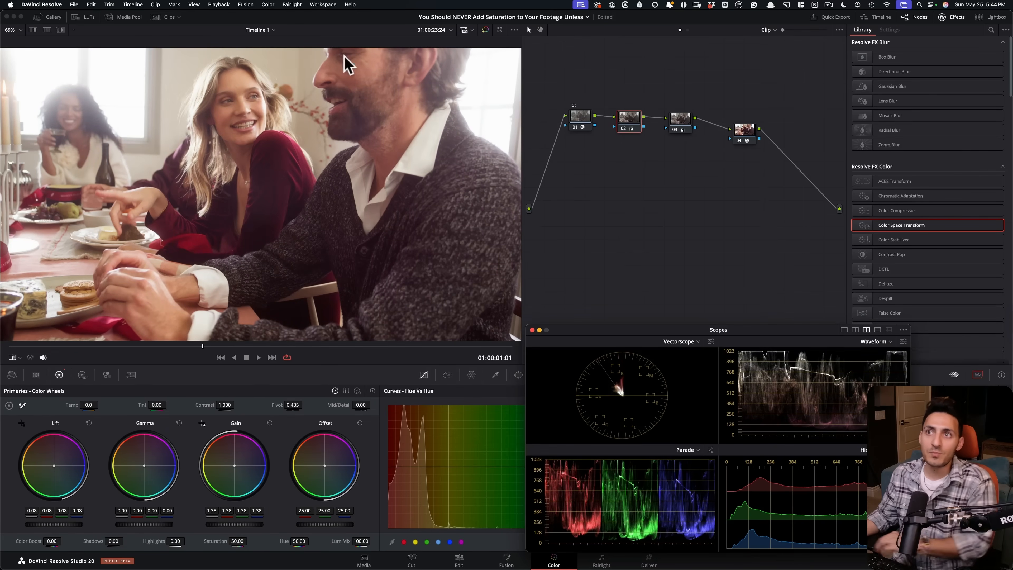
click(165, 17)
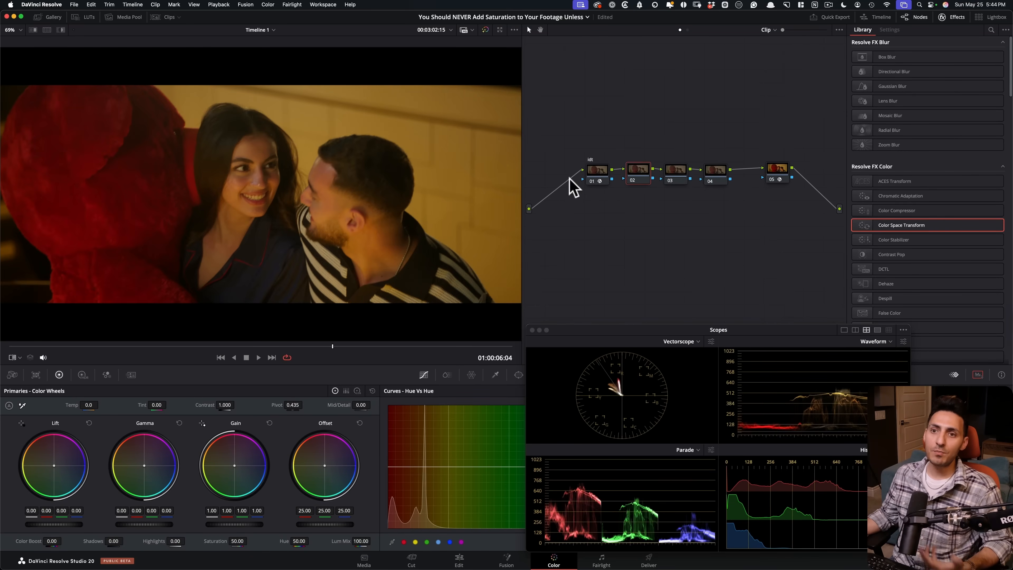
- Set node 02's gamma to Linear and Lum Mix to 0.00, and shift its Gain wheel slightly toward blue
right_click(638, 174)
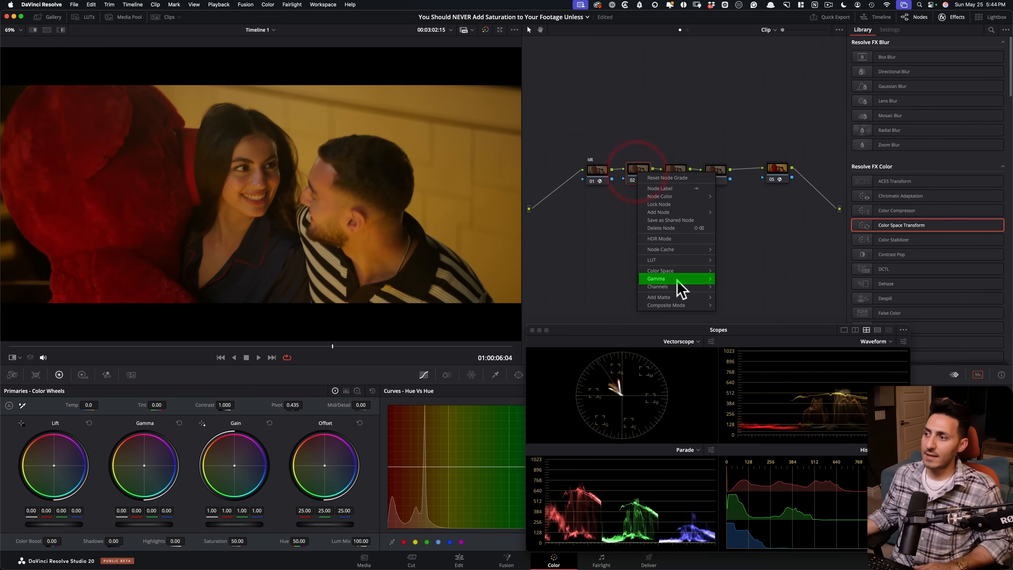
mouse_move(678, 279)
click(765, 97)
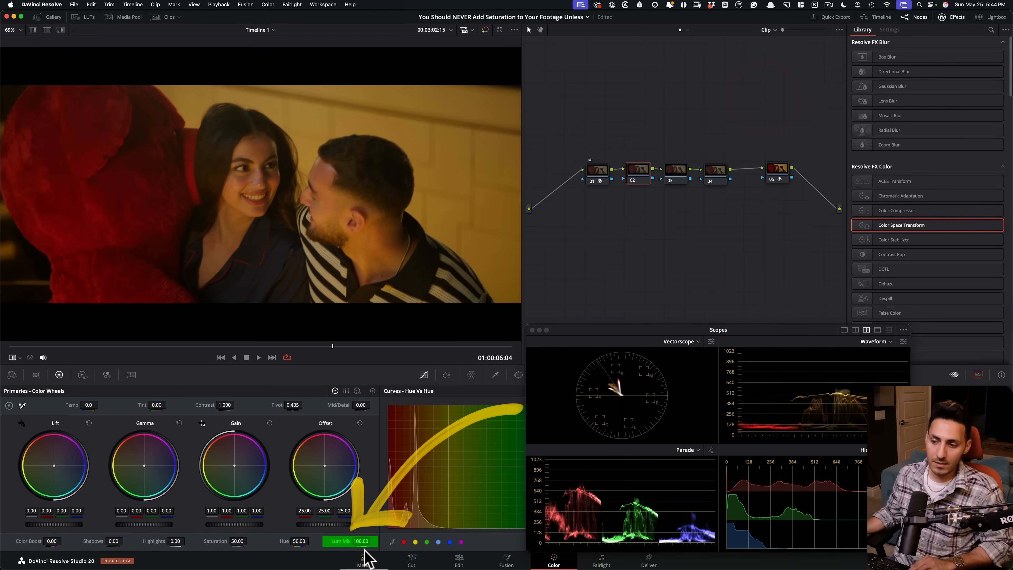
drag(378, 544, 201, 489)
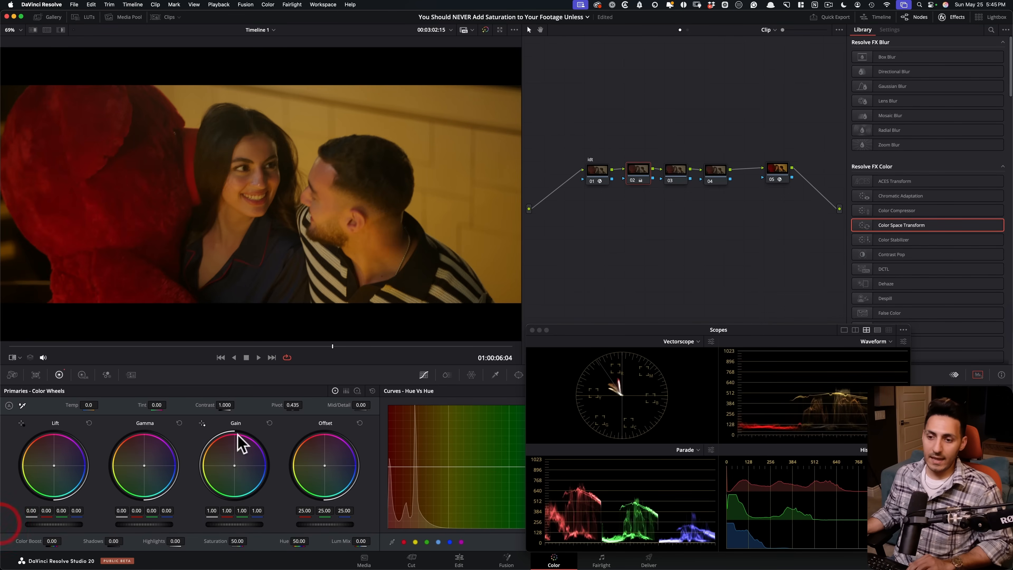
drag(268, 455, 269, 455)
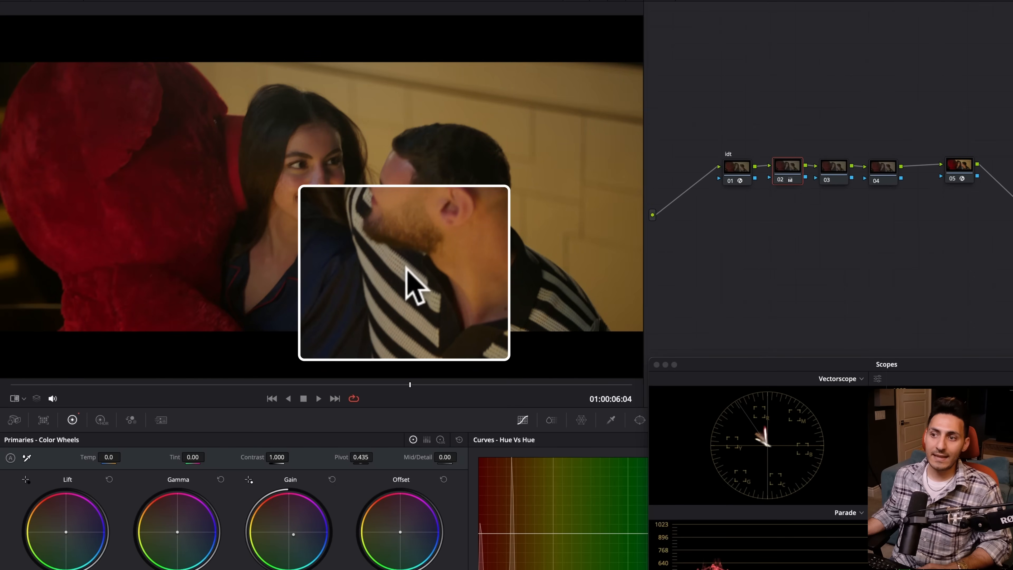
- Switch node 02 off and on repeatedly to compare the colour balance in the couple's shot and on the vectorscope
key(ctrl+d)
key(ctrl+d)
key(ctrl+d)
key(ctrl+d)
key(ctrl+d)
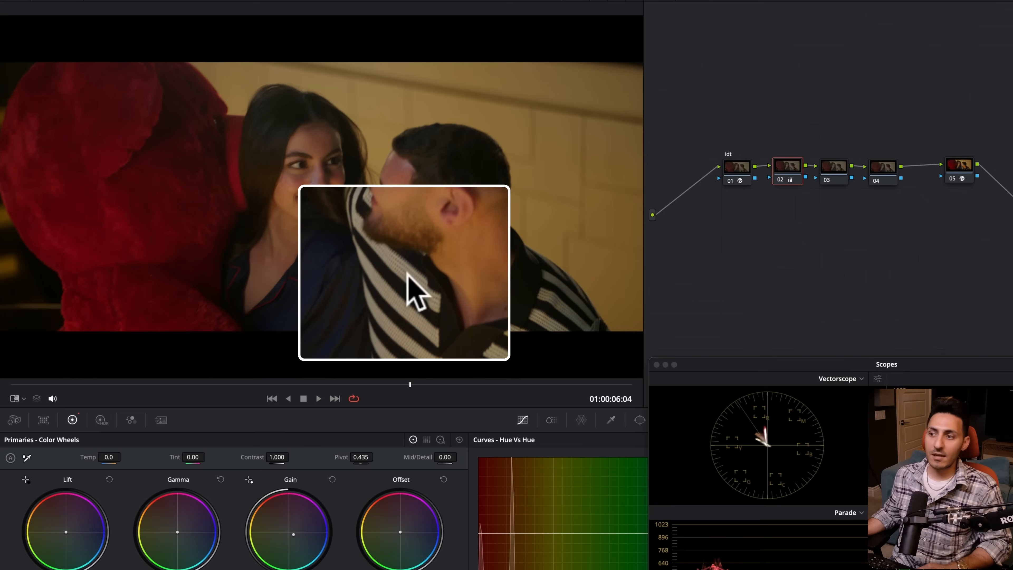
key(ctrl+d)
key(ctrl+d)
key(ctrl+d)
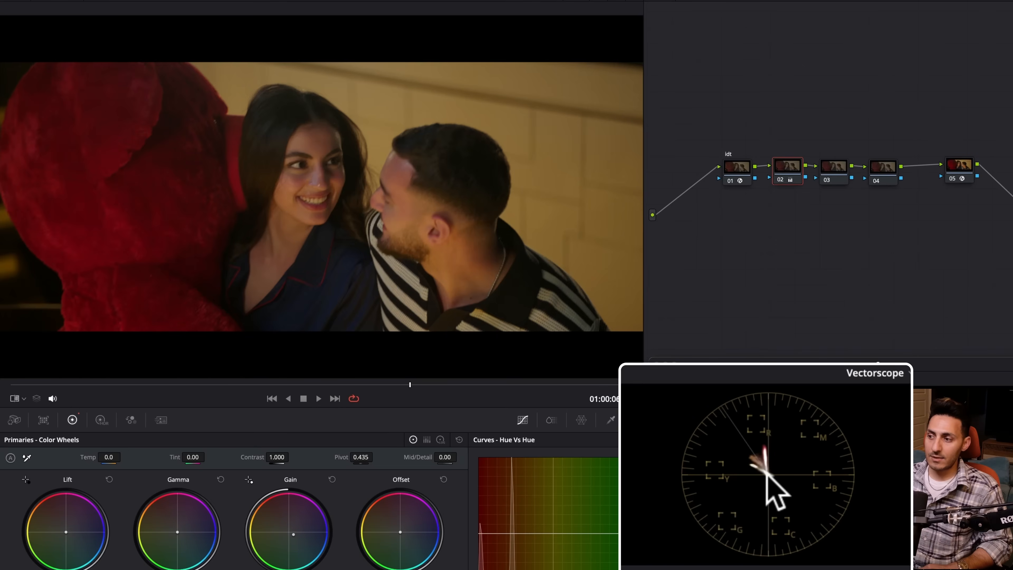
key(ctrl+d)
key(ctrl+d)
key(ctrl+d)
key(ctrl+d)
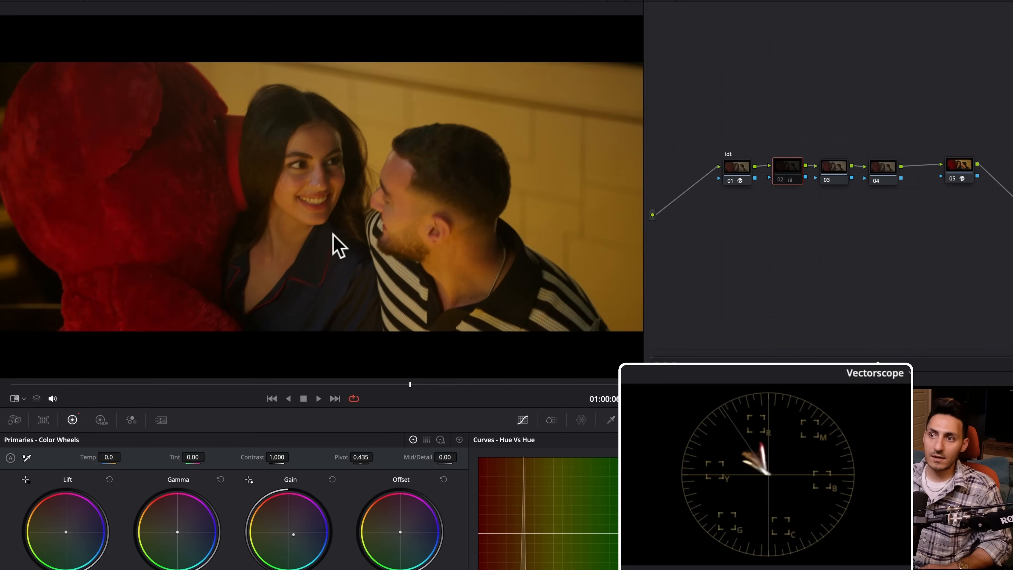
key(ctrl+d)
key(ctrl+d)
key(ctrl+d)
key(ctrl+d)
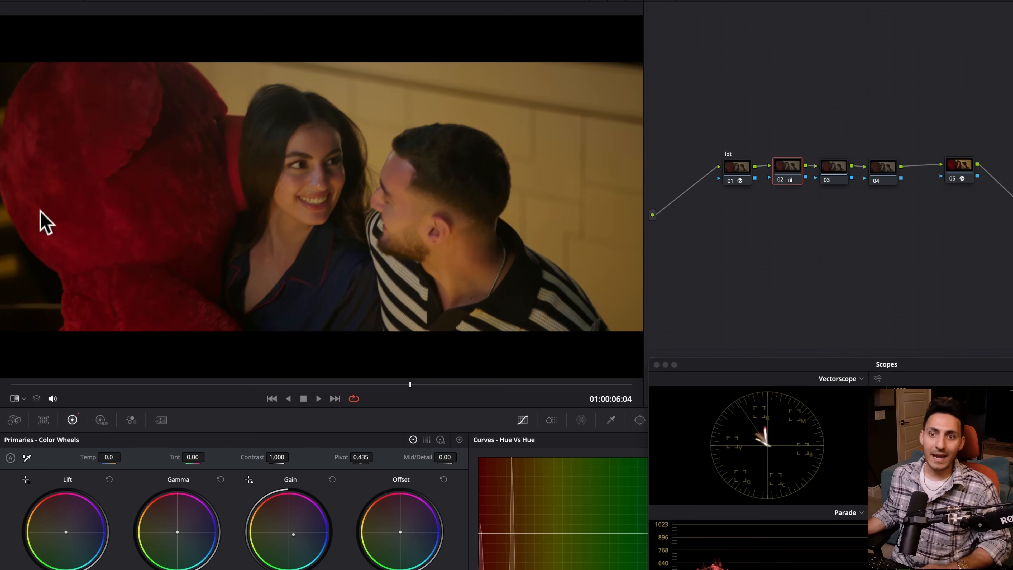
key(ctrl+d)
key(ctrl+d)
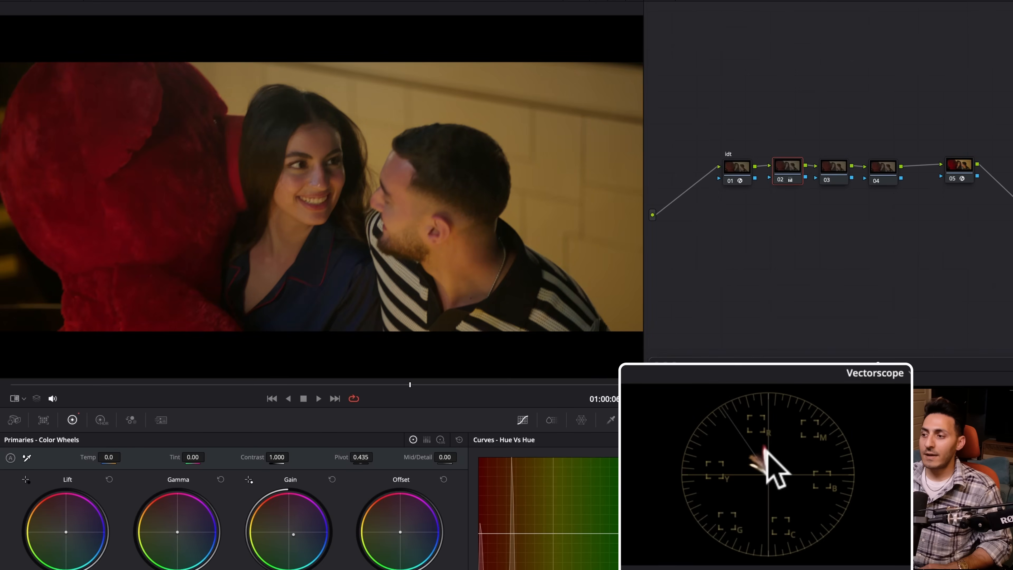
key(ctrl+d)
key(ctrl+d)
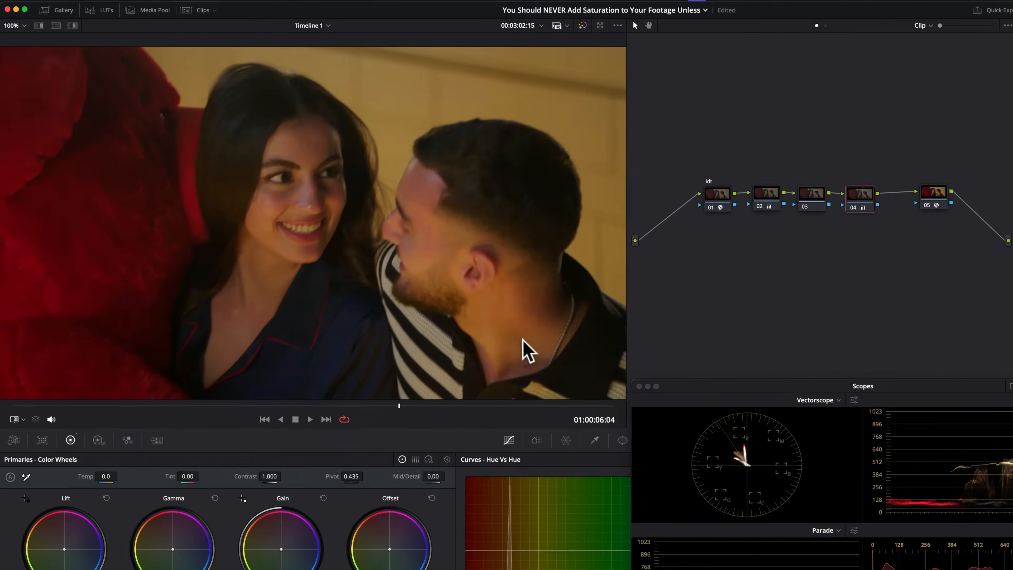
- Move to the frame at 01:00:06:12 and zoom in on the man's face to examine his skin tones
scroll(316, 279, up, 5)
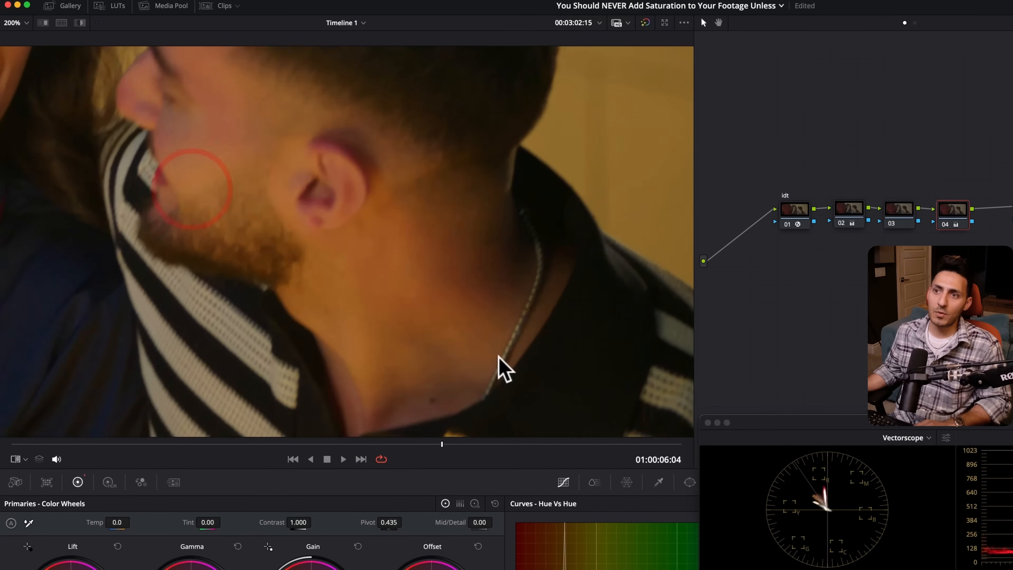
drag(446, 442, 505, 446)
scroll(373, 387, down, 3)
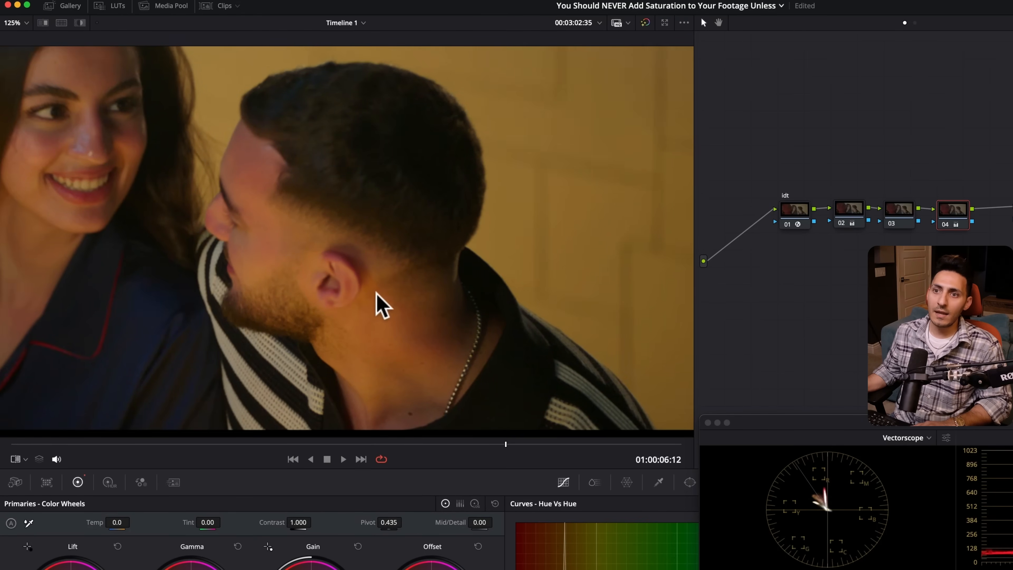
scroll(381, 305, up, 3)
drag(351, 305, 493, 335)
scroll(439, 327, up, 2)
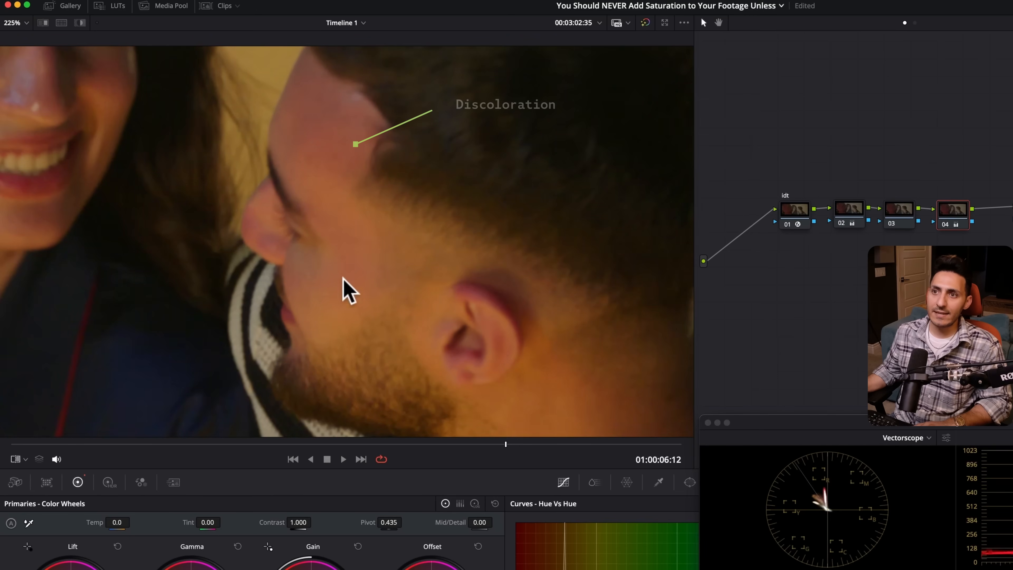
scroll(511, 277, down, 3)
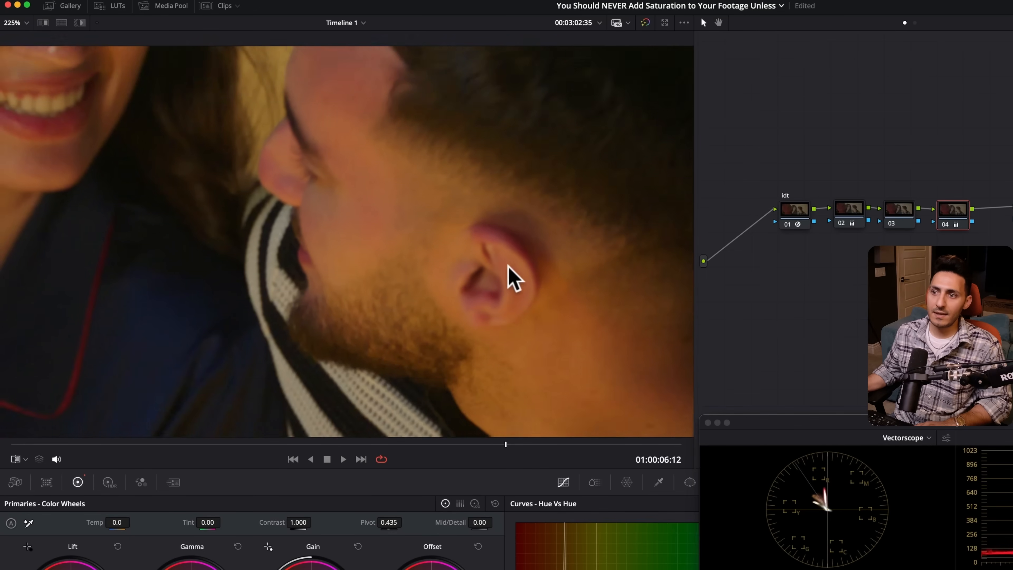
- Select nodes 02 to 04 together and examine the skin around the man's ear, cheek and forehead up close
drag(862, 190, 892, 233)
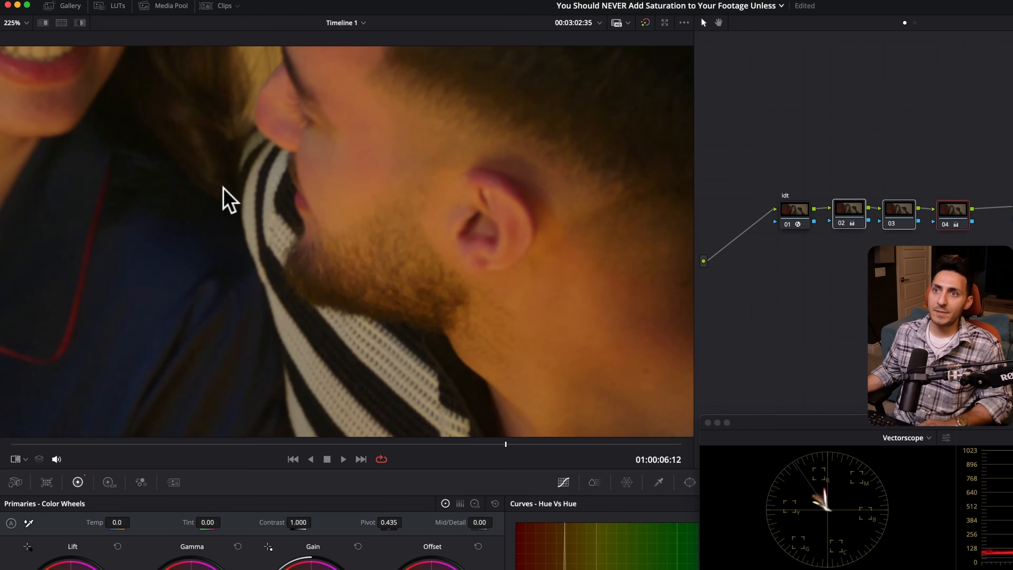
drag(276, 215, 561, 414)
drag(282, 294, 429, 254)
drag(355, 244, 193, 265)
drag(363, 199, 235, 254)
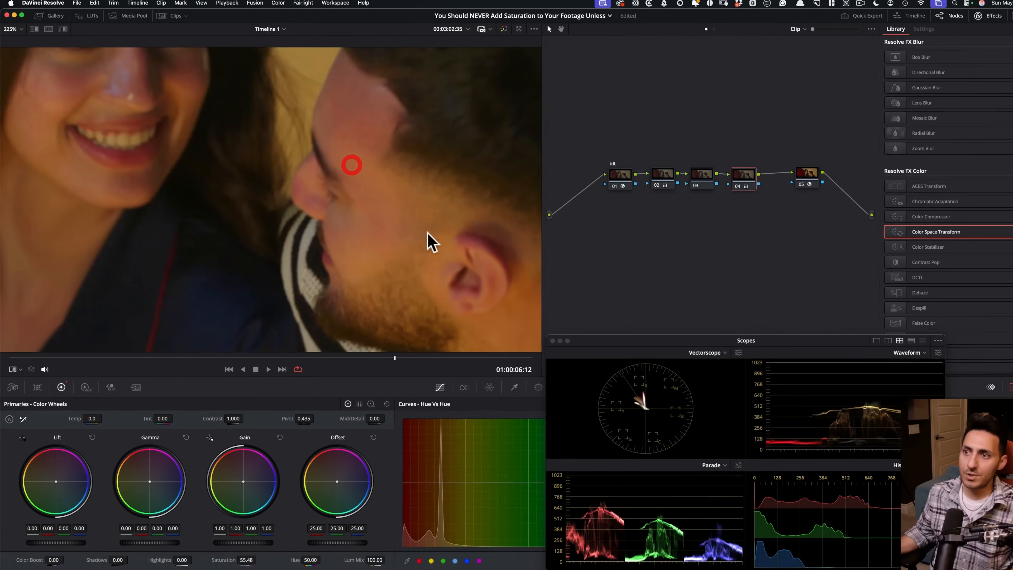
drag(564, 299, 394, 287)
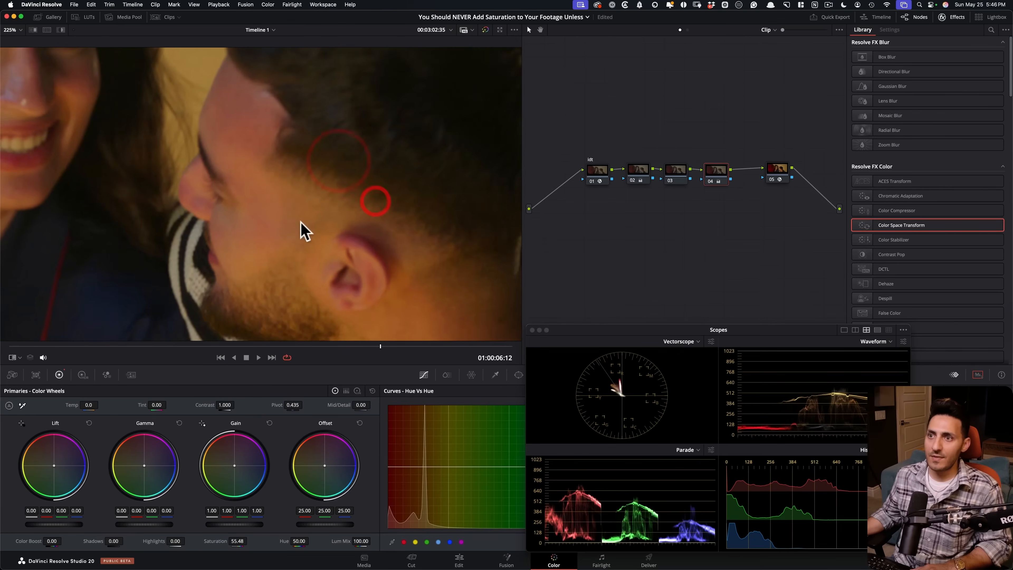
- Move the Scopes window over the node graph to uncover the Hue Vs Hue curve, and centre the view on the man's neck
drag(601, 337, 595, 76)
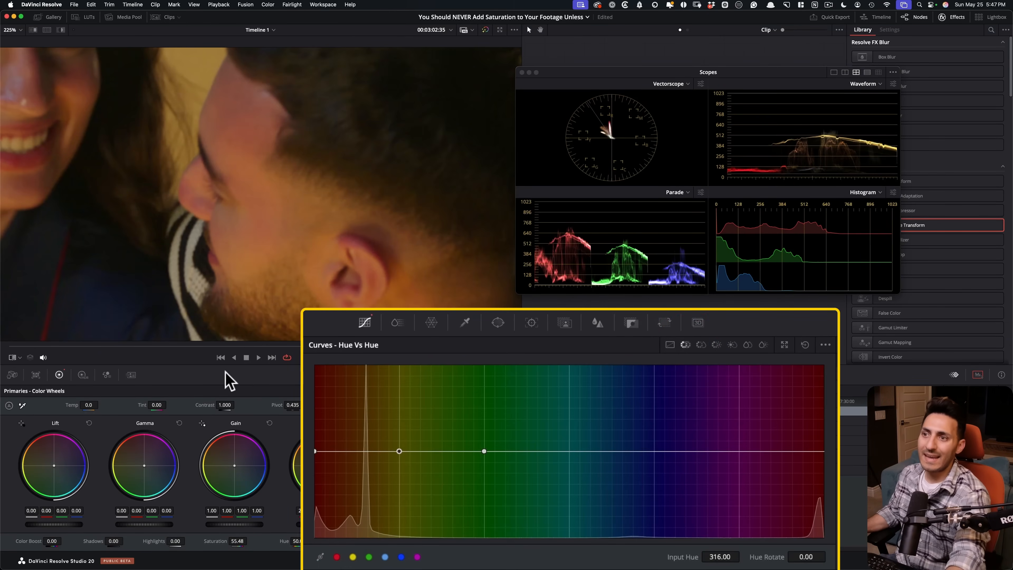
drag(318, 270, 324, 99)
drag(423, 200, 273, 219)
drag(341, 240, 297, 305)
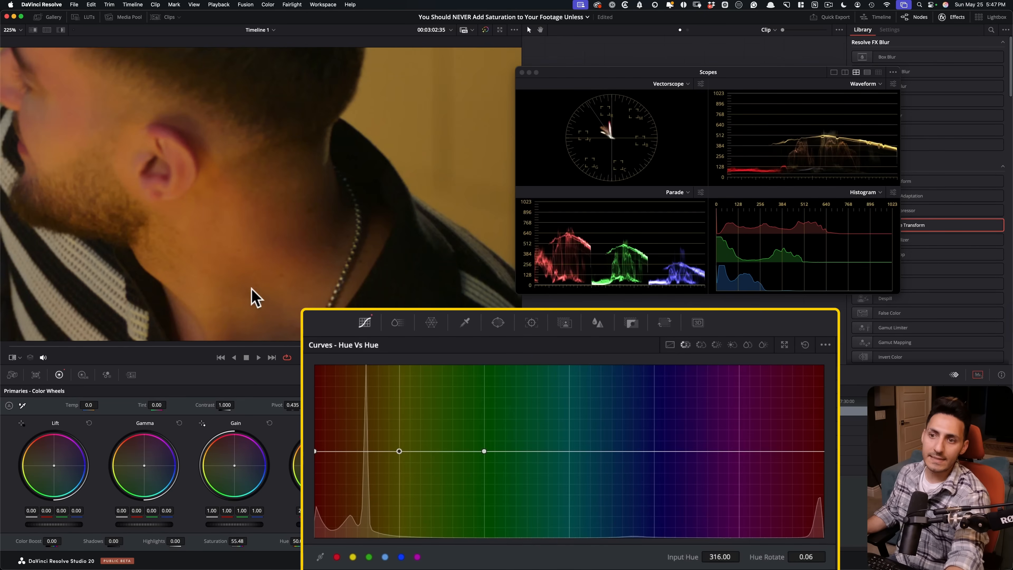
- Set the Hue Vs Hue point at input hue 316.00 to a hue rotate of 3.60, checking the man's neck, then fit the frame
drag(250, 296, 235, 268)
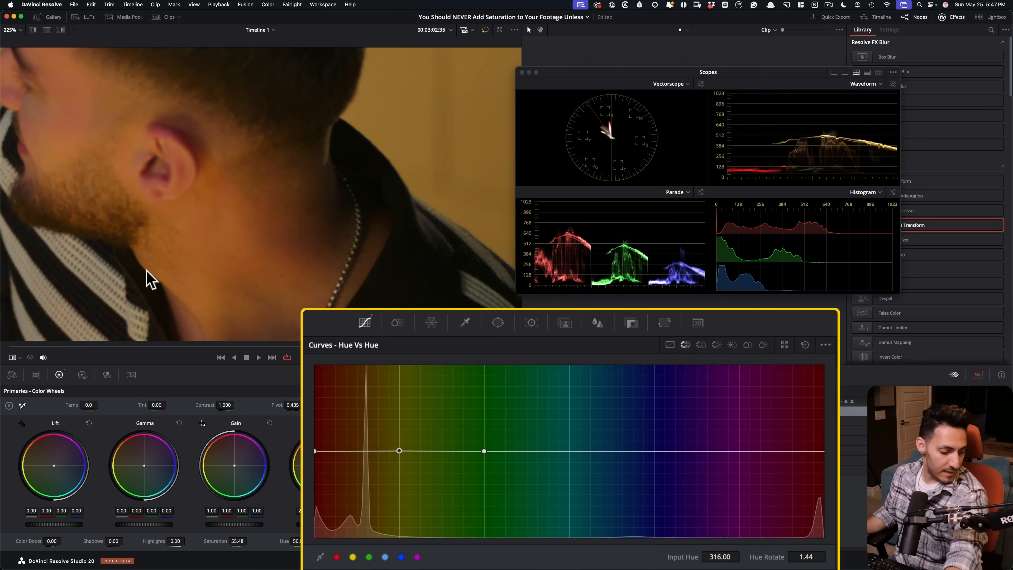
scroll(204, 219, left, 5)
drag(256, 226, 241, 227)
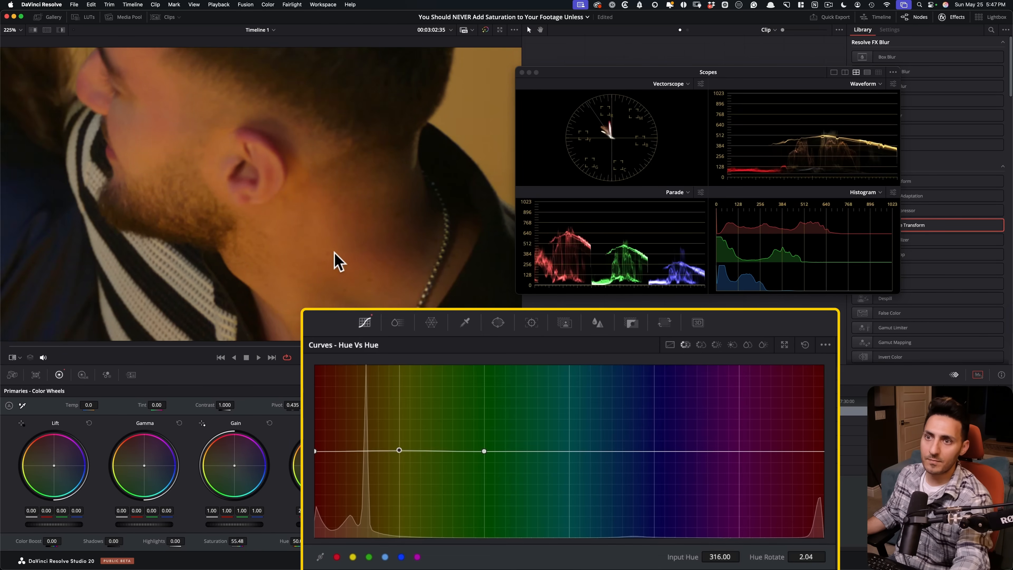
key(shift+z)
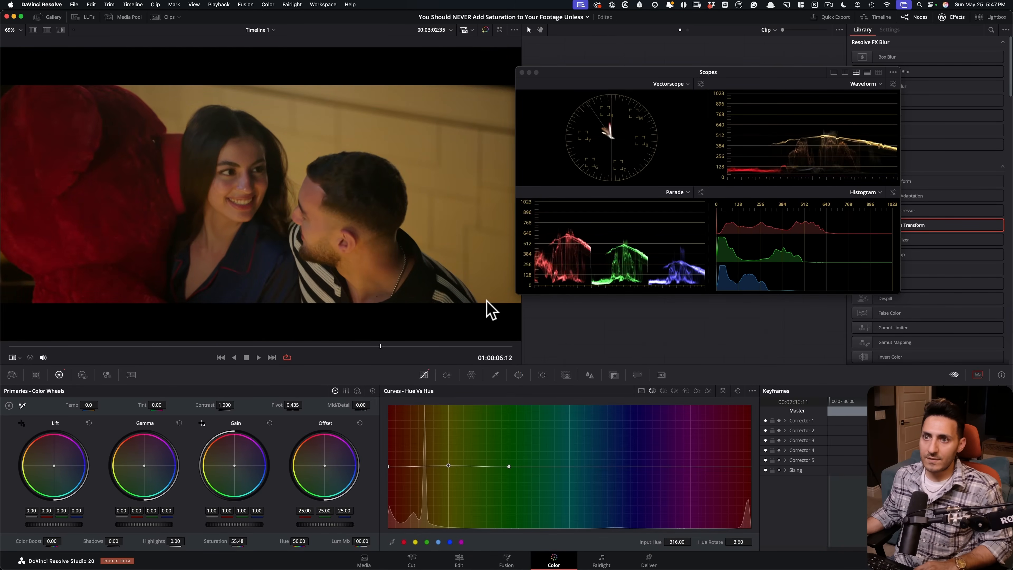
- Move the Scopes window off the node graph and switch nodes 02 to 04 off and on together to compare the image
drag(587, 74, 544, 311)
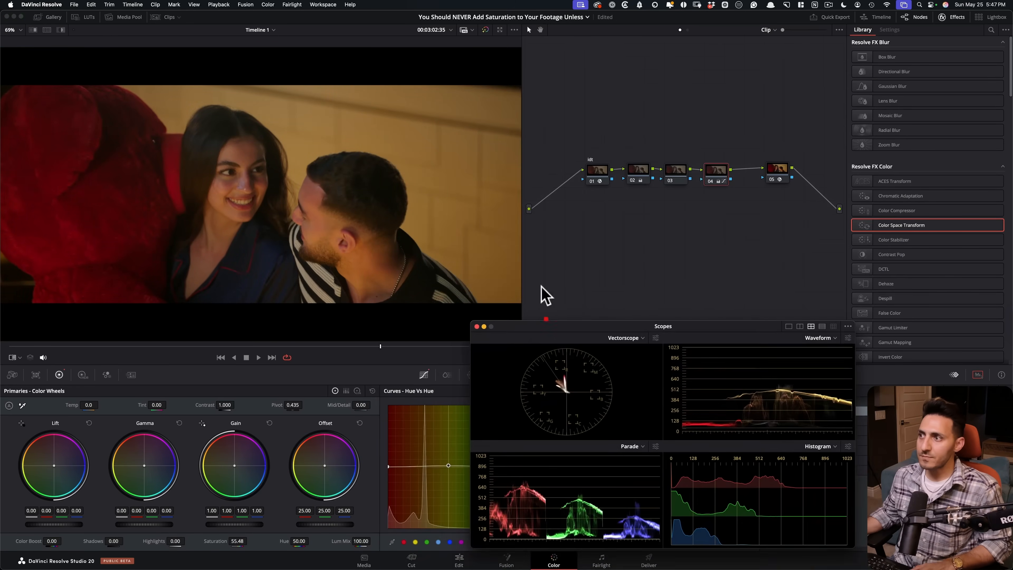
drag(630, 146, 728, 207)
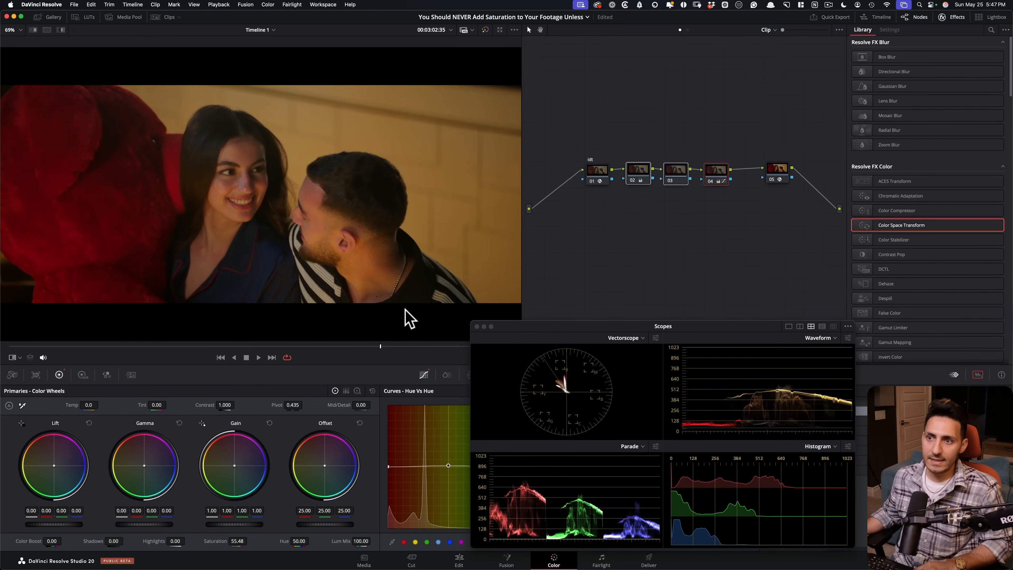
key(super+d)
key(super+d)
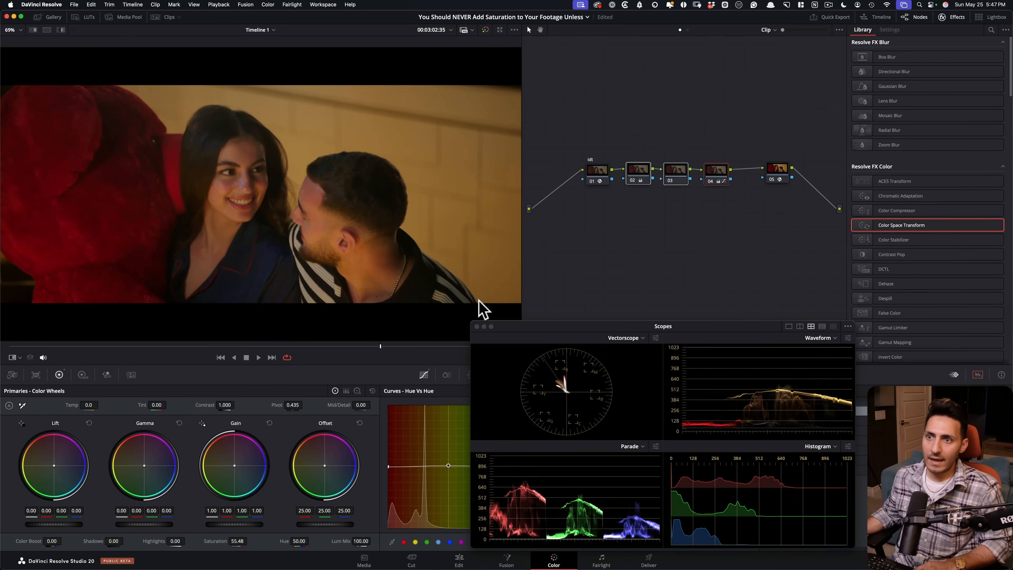
- Set node 03's gain to 1.20 and its lift to -0.01 to brighten the couple's shot
click(678, 172)
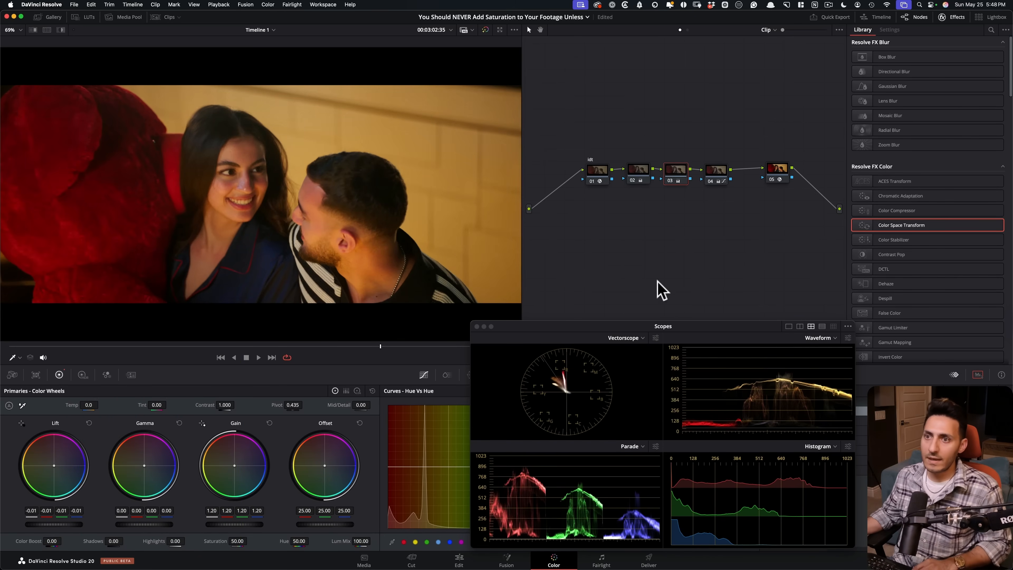
- Switch nodes 02 to 04 off and on together repeatedly to compare the red plush, skin tones and scopes
key(super+d)
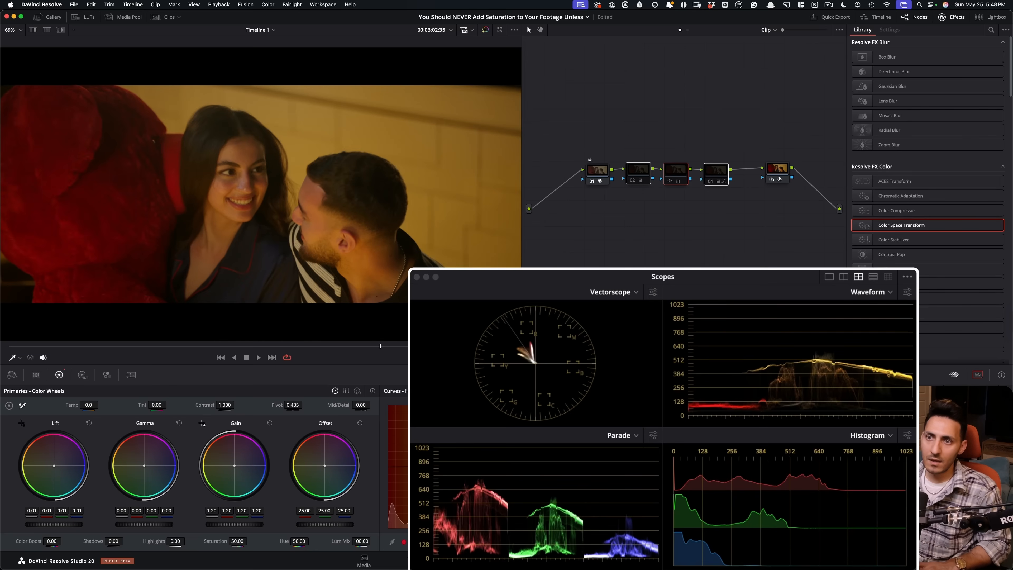
key(super+d)
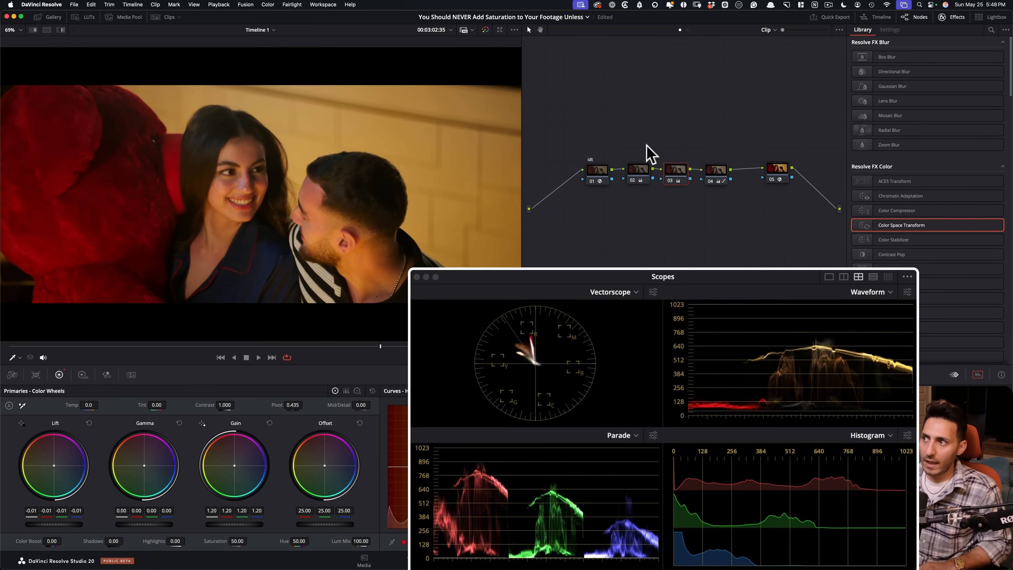
key(super+d)
key(super+d)
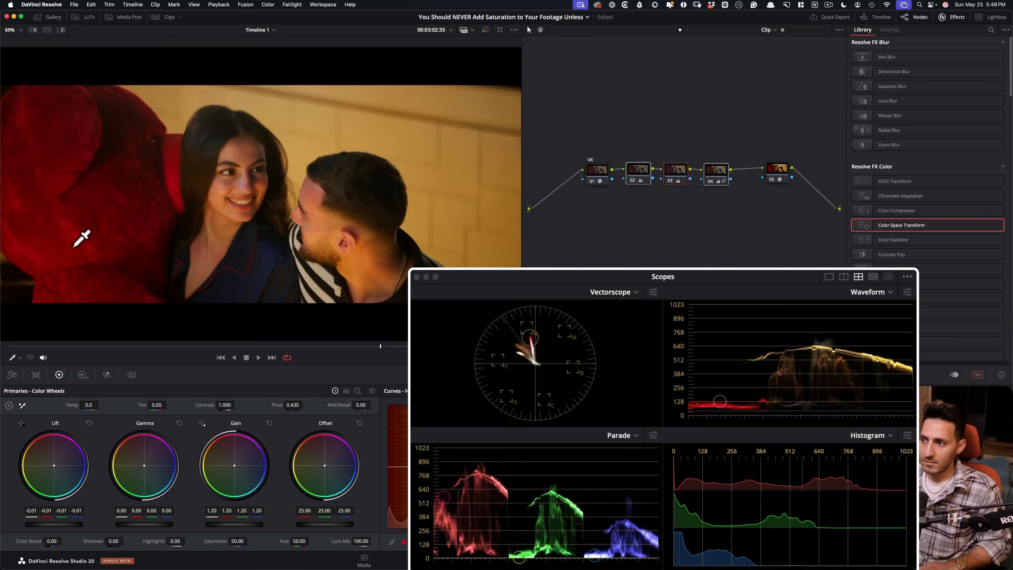
key(super+d)
key(super+d)
key(super+d)
key(super+d)
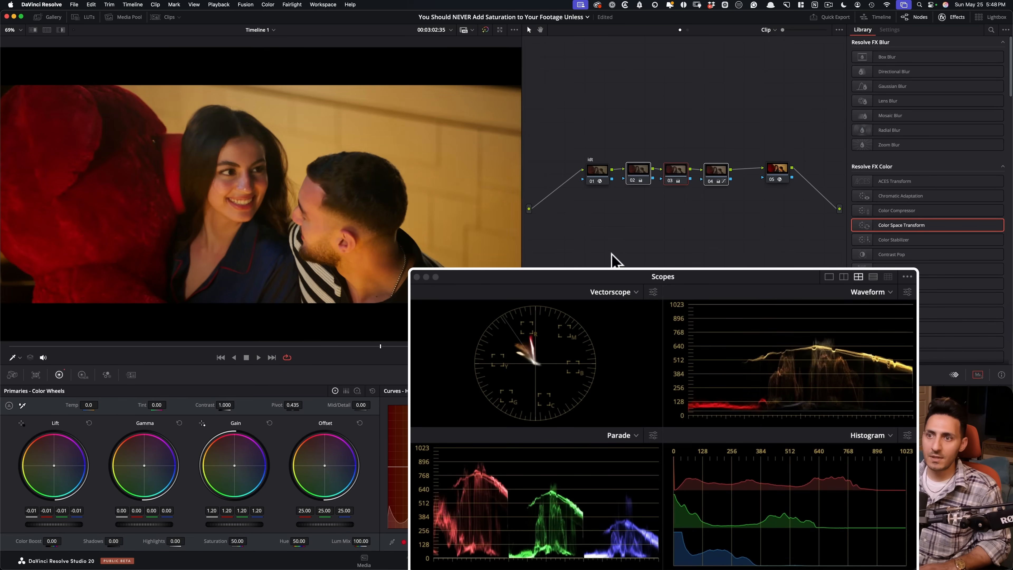
key(super+d)
key(super+d)
key(super+d)
key(super+d)
key(super+d)
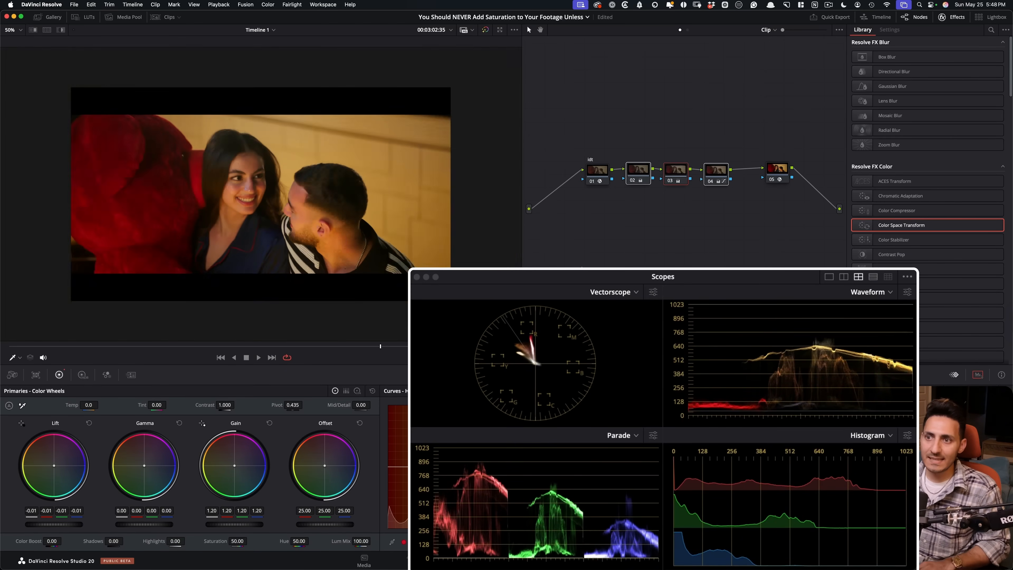
key(super+d)
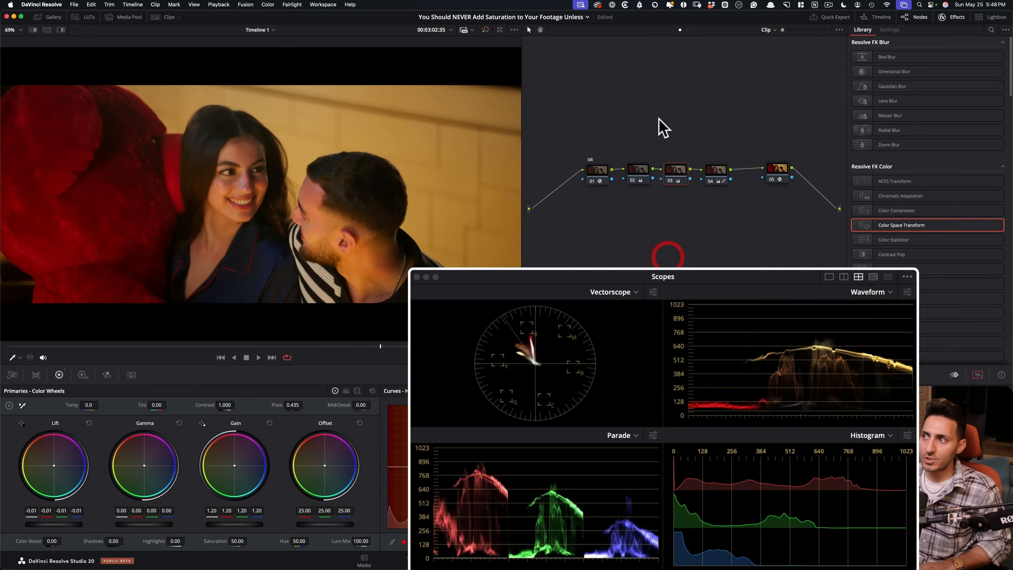
- Lower node 04's saturation to 52.75 and select nodes 02 to 04 together
click(716, 172)
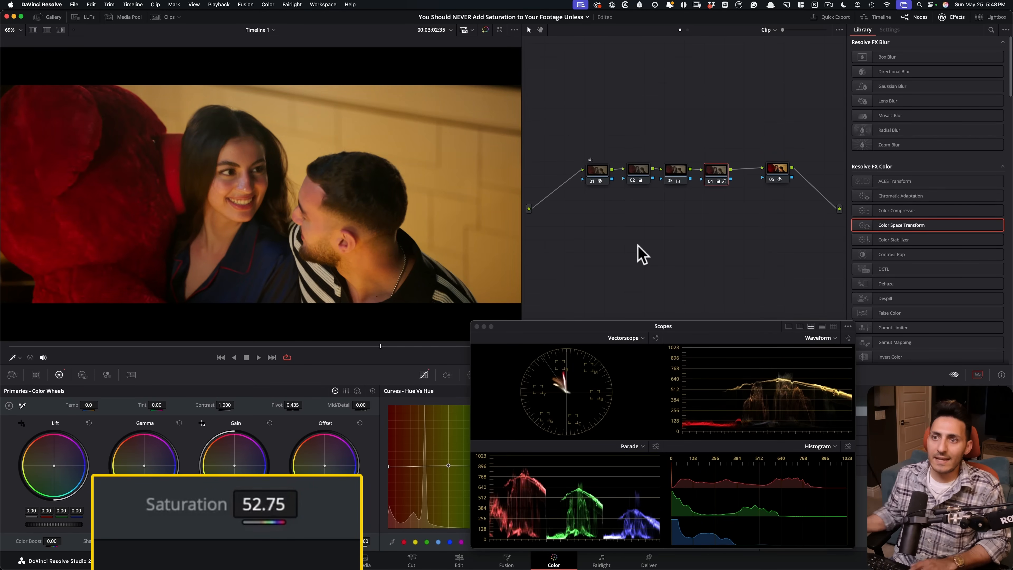
drag(625, 143, 764, 254)
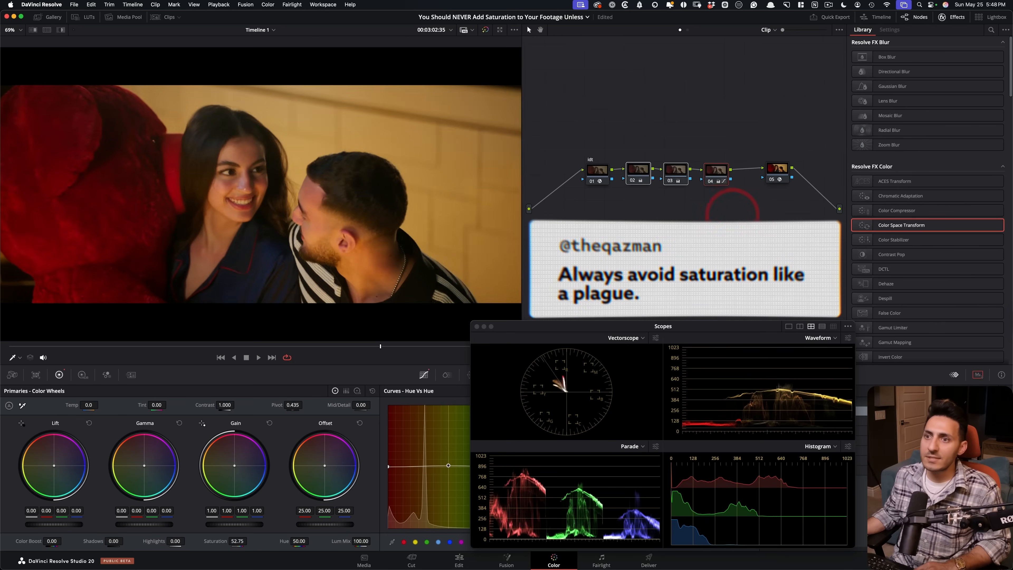